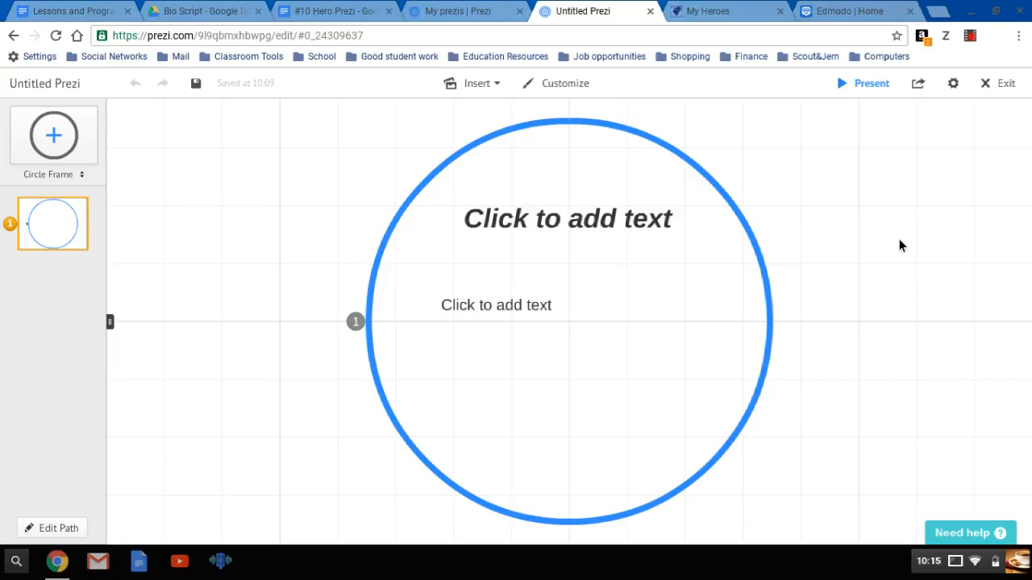
Set the type of new frames to Bracket.
drag(900, 239, 808, 229)
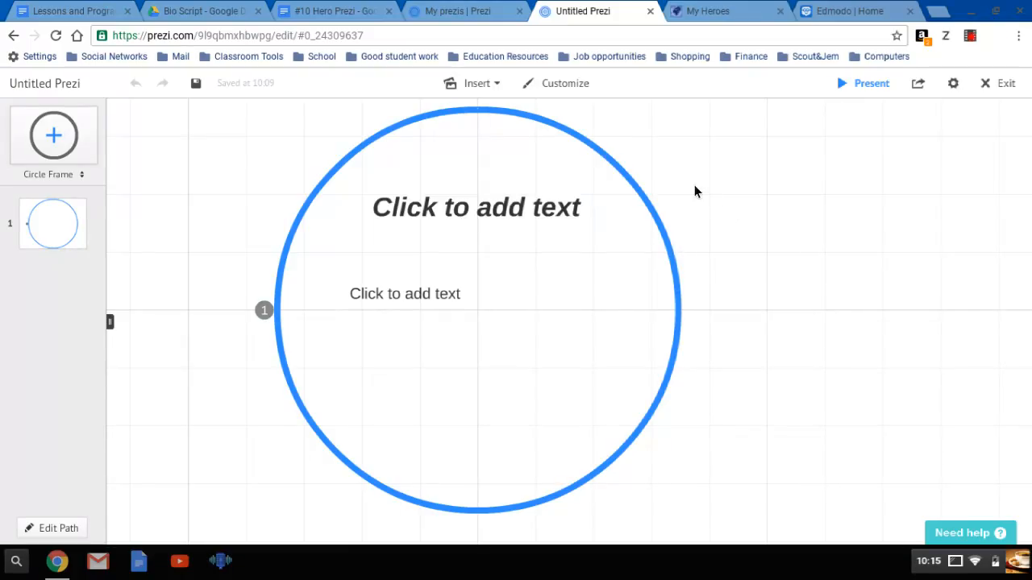
click(79, 176)
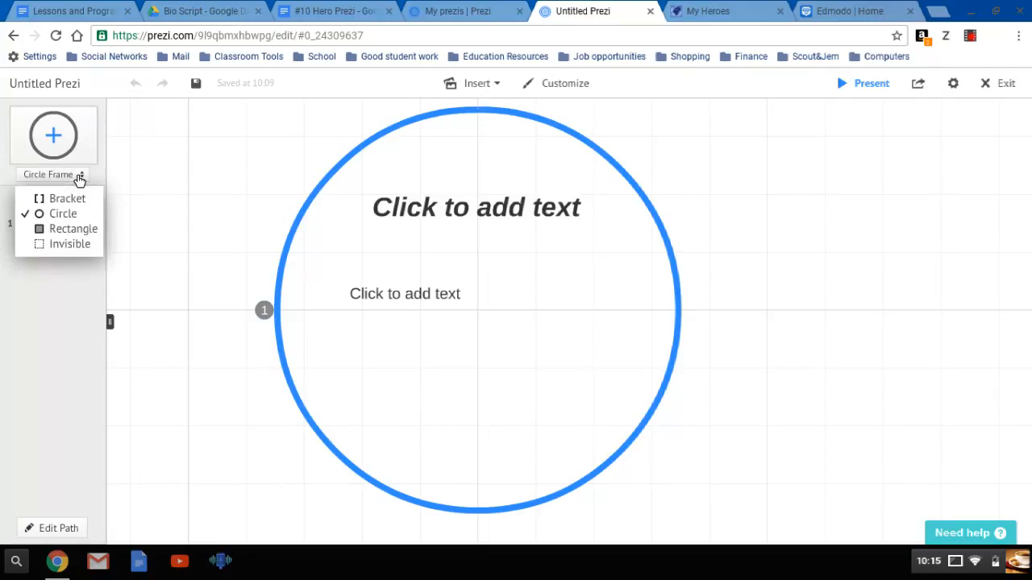
click(80, 201)
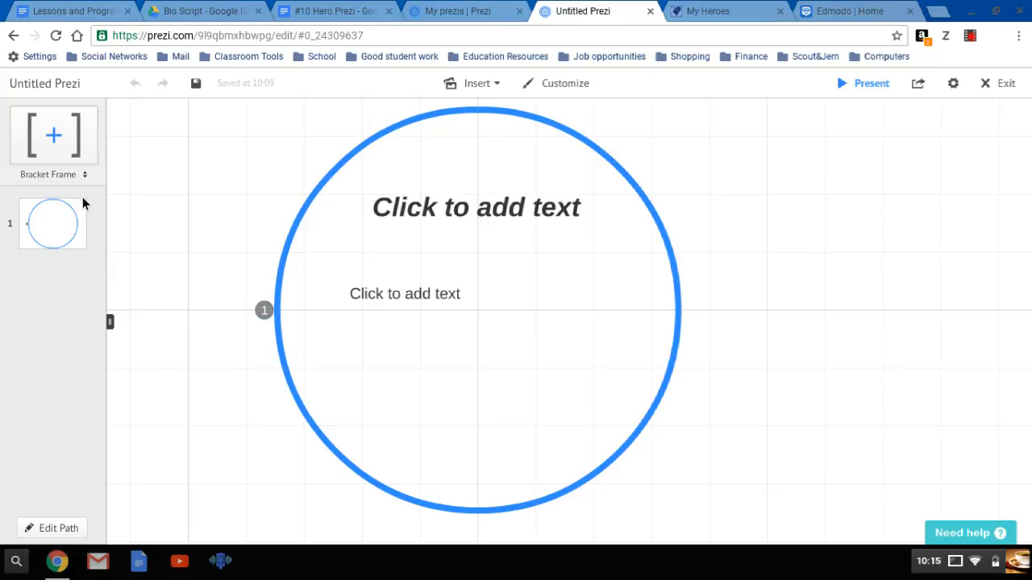
click(194, 186)
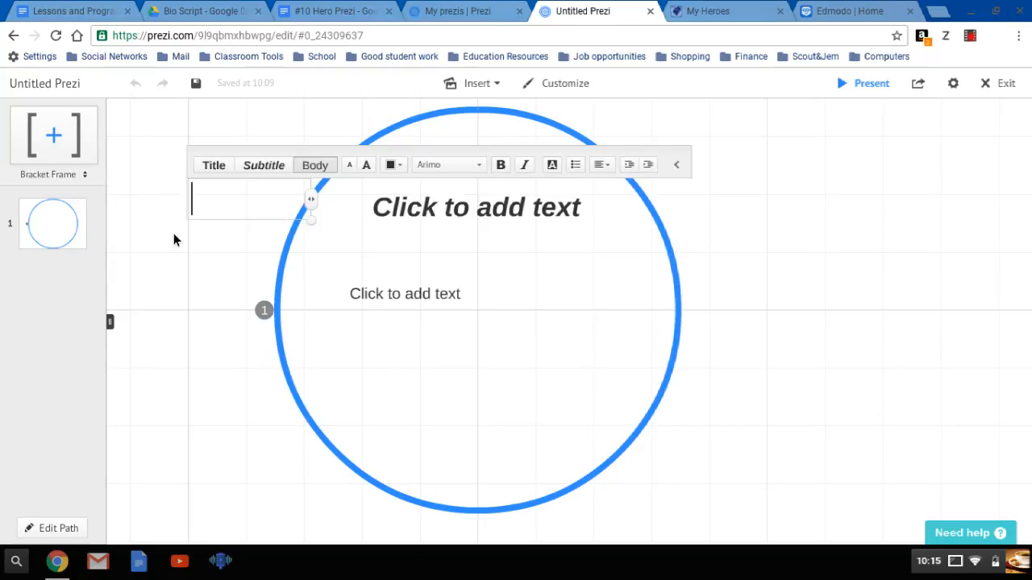
click(92, 176)
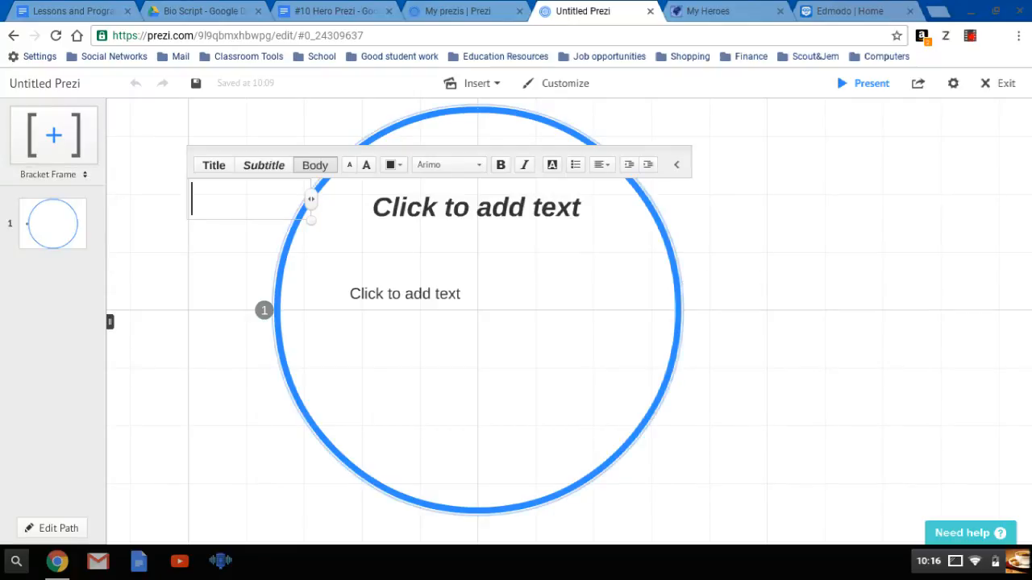
click(715, 211)
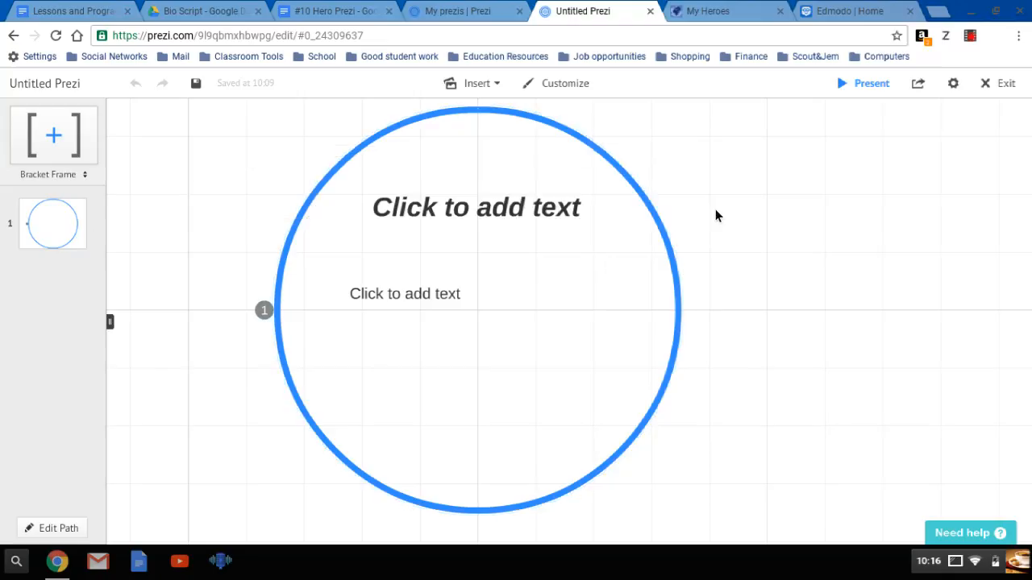
Delete the default circle frame and its placeholder texts from the canvas.
click(675, 252)
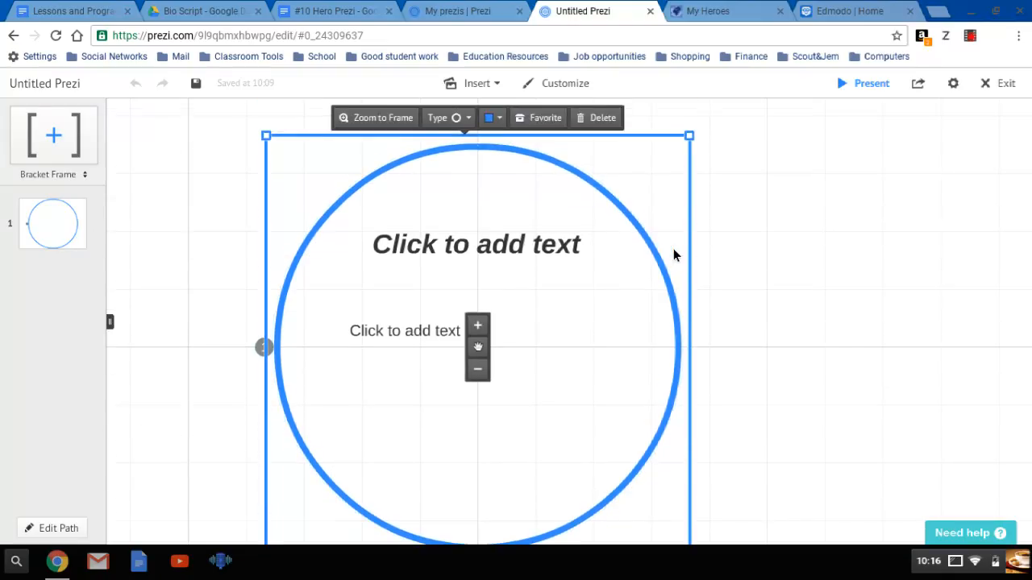
click(617, 124)
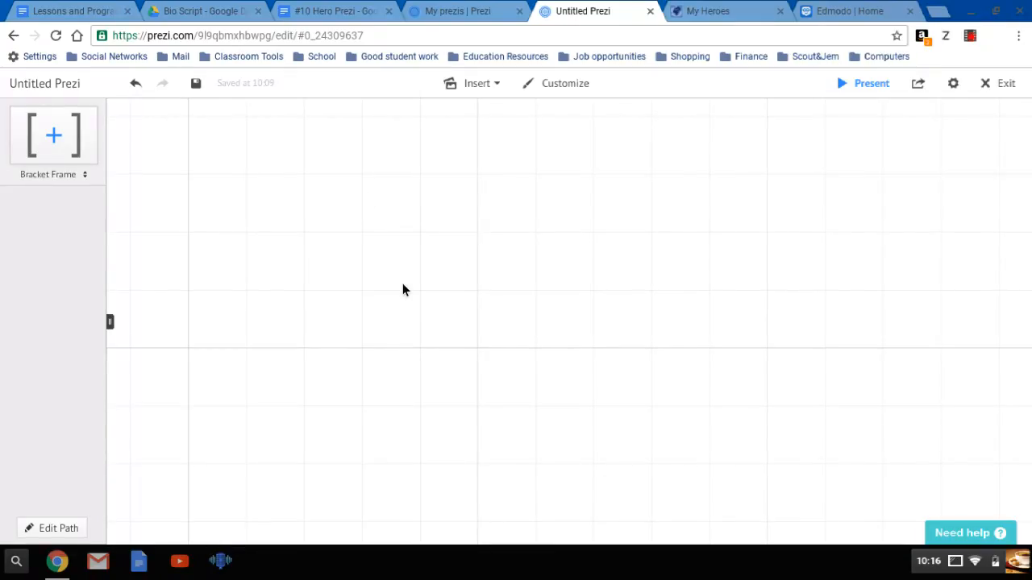
drag(664, 150, 518, 319)
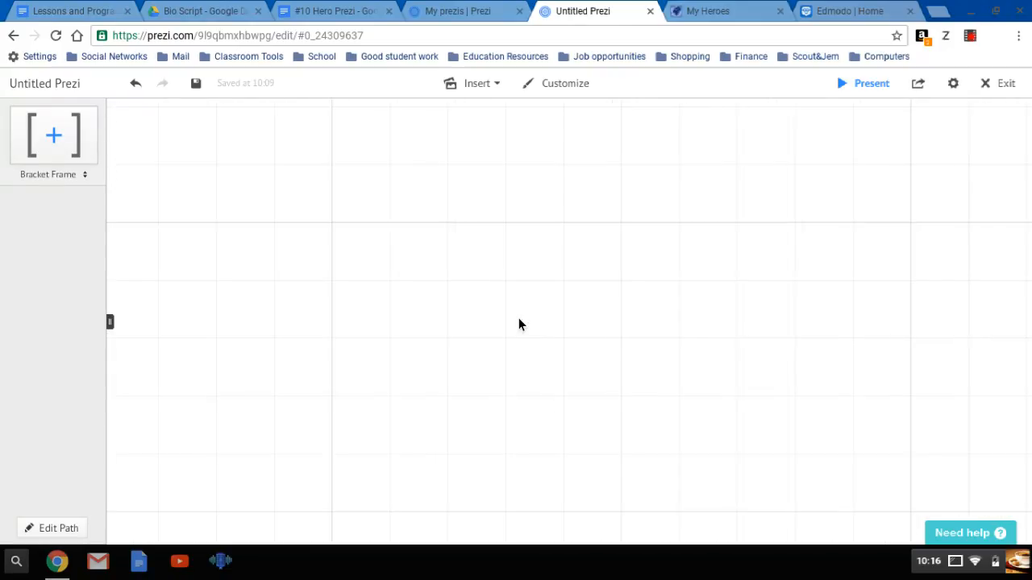
Add a Title-style text on the empty canvas reading "My Heroes", with a second line of "by" and the author's full name.
double_click(455, 199)
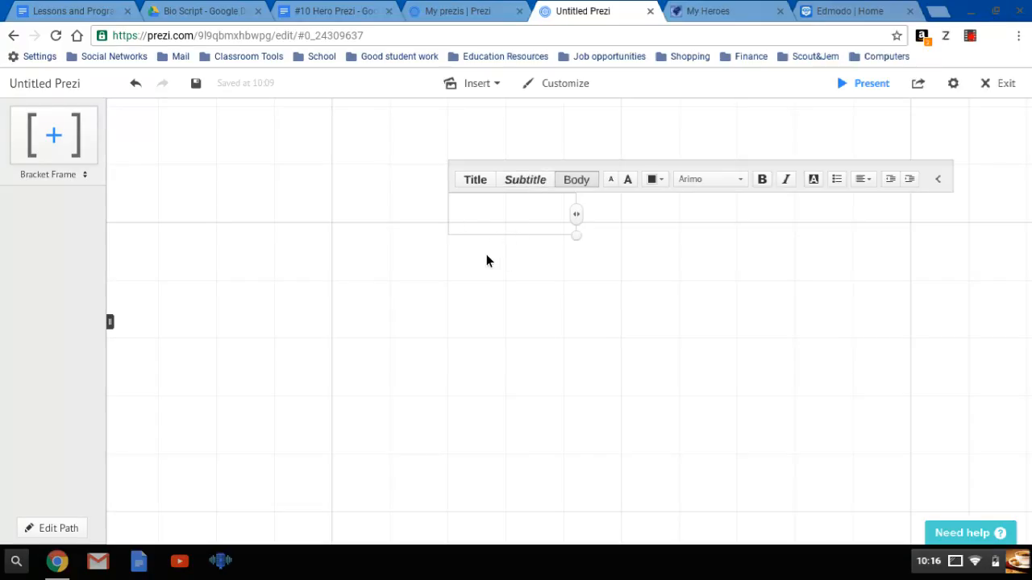
click(478, 182)
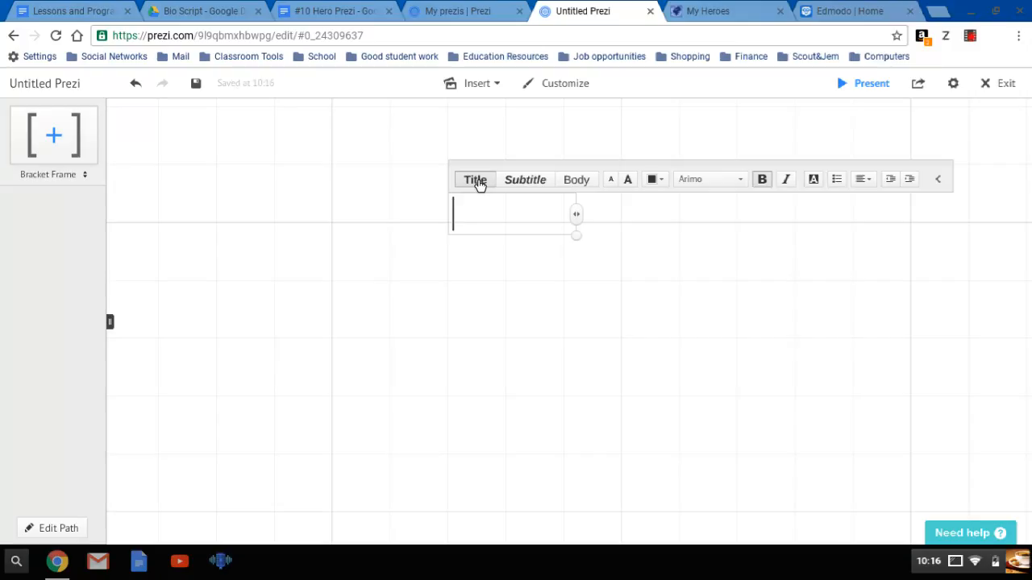
text(My Heroes)
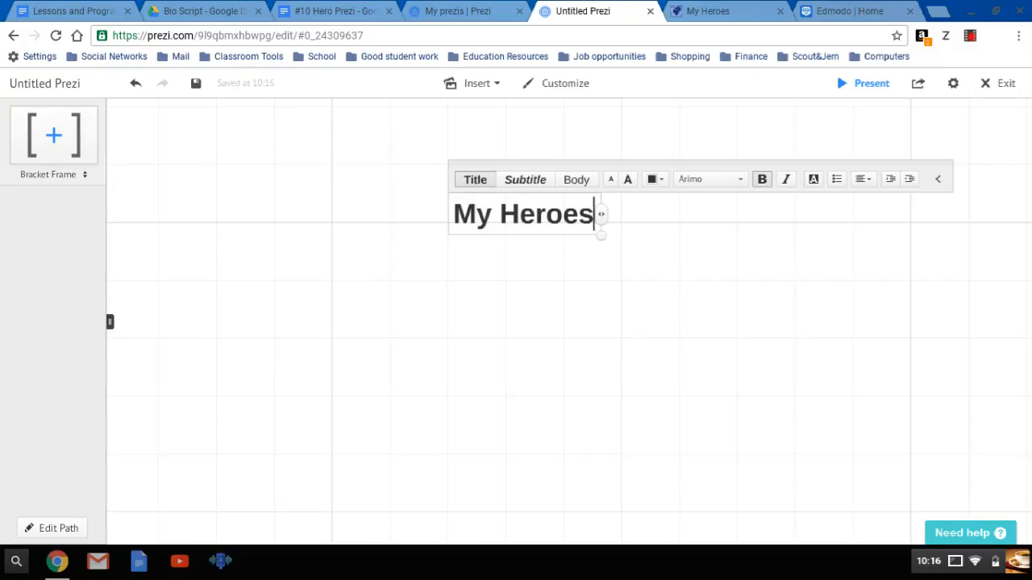
key(Return)
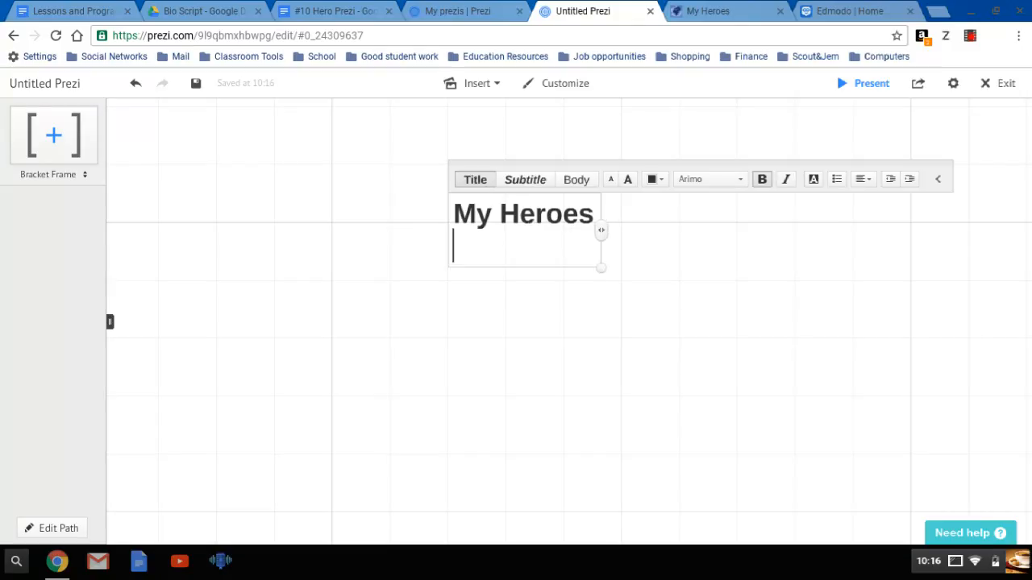
text(by )
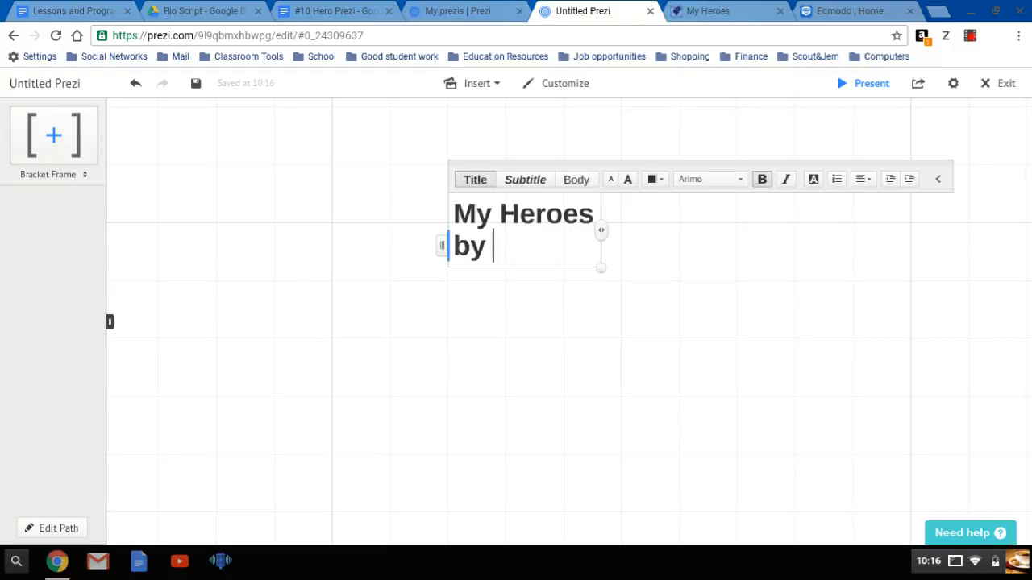
text(Molly Miller)
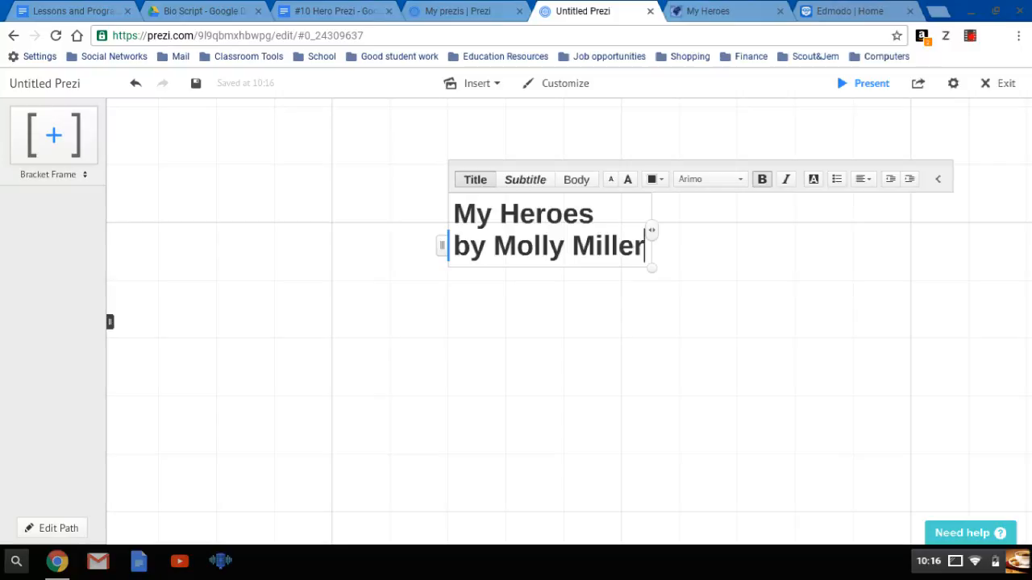
Change the colour of the whole "My Heroes" title text to maroon.
click(668, 187)
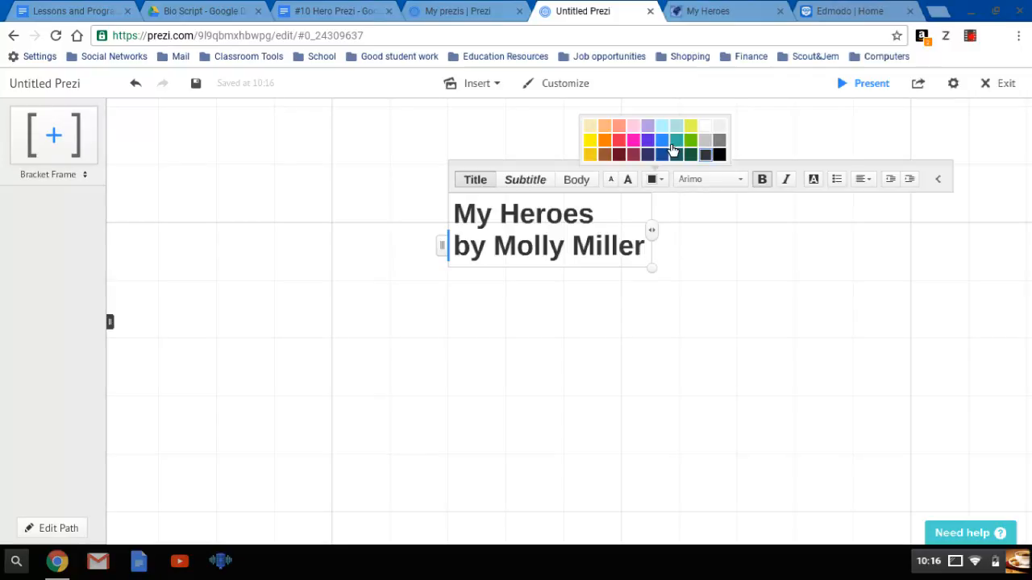
click(668, 145)
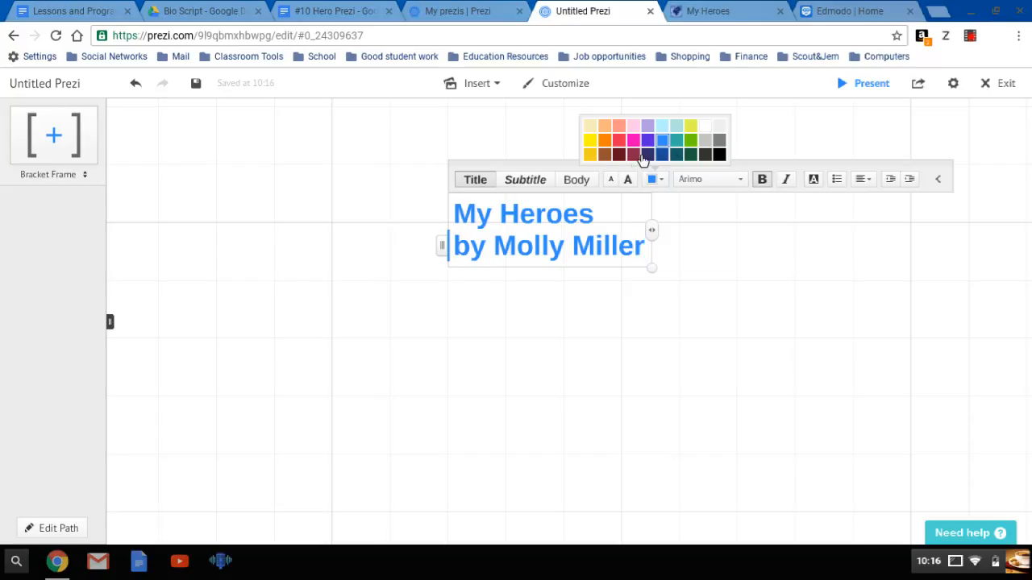
click(638, 157)
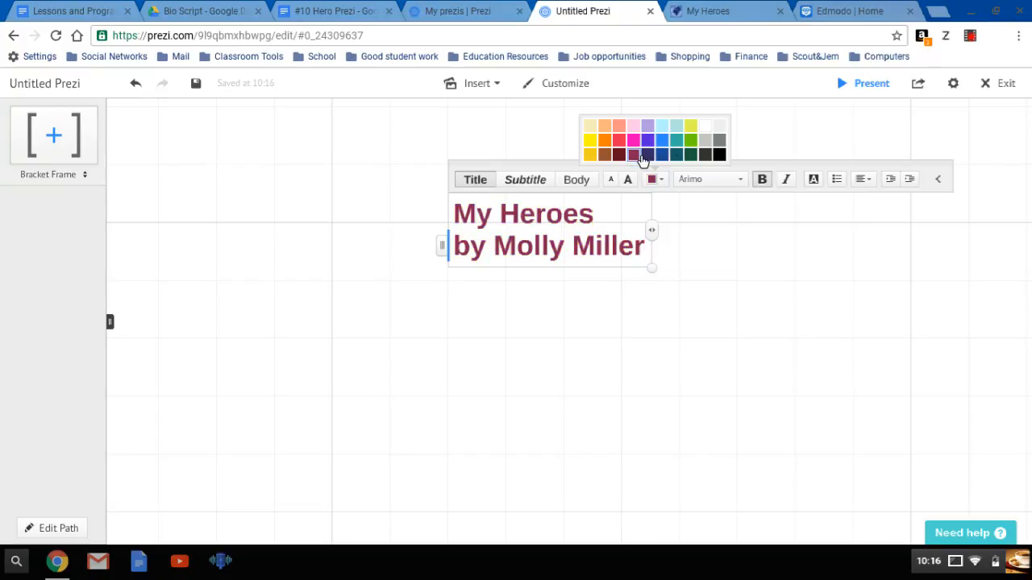
Set the font of the "My Heroes" title text to Righteous.
click(745, 182)
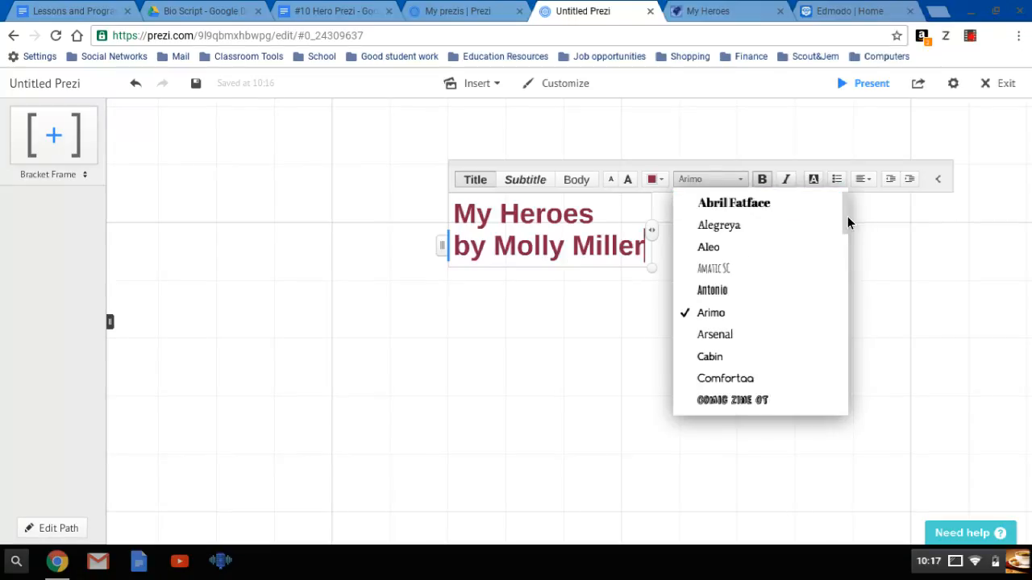
drag(847, 217, 852, 300)
click(851, 302)
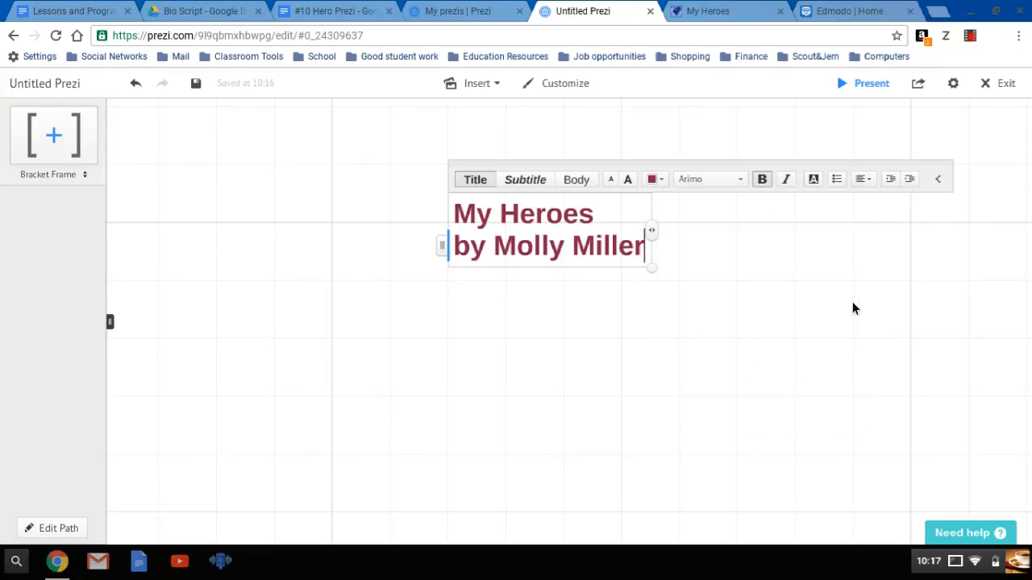
click(741, 182)
drag(847, 243, 847, 304)
scroll(834, 306, up, 1)
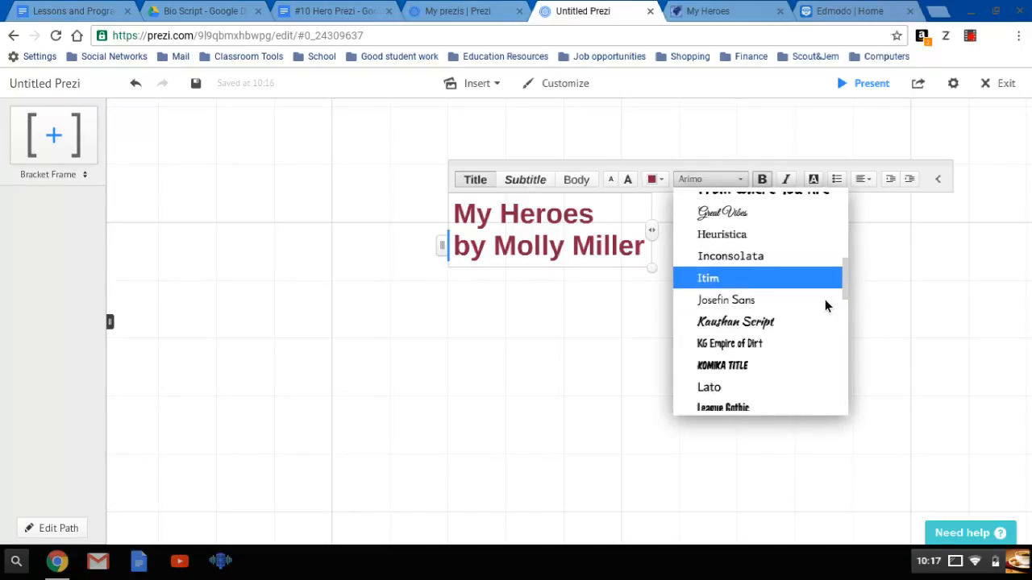
scroll(847, 330, down, 3)
scroll(833, 366, down, 3)
scroll(833, 365, up, 2)
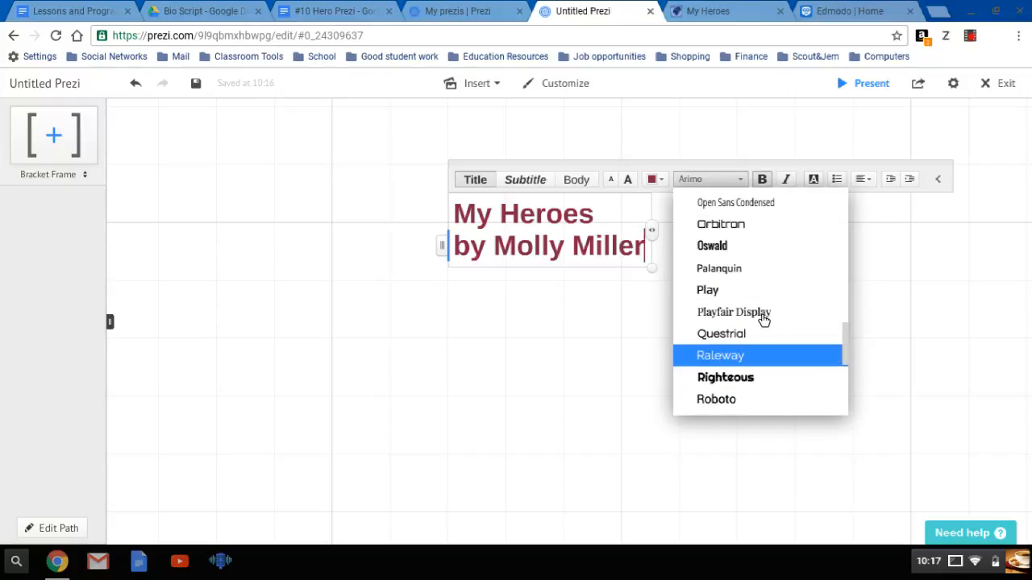
click(740, 386)
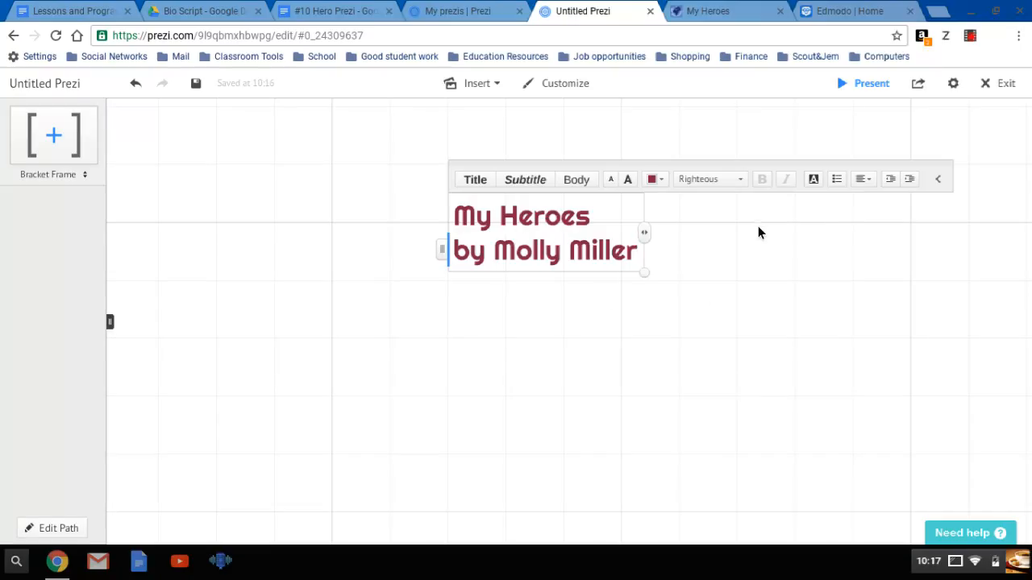
Center-align both lines of the "My Heroes" title text and finish editing it.
click(874, 188)
click(611, 232)
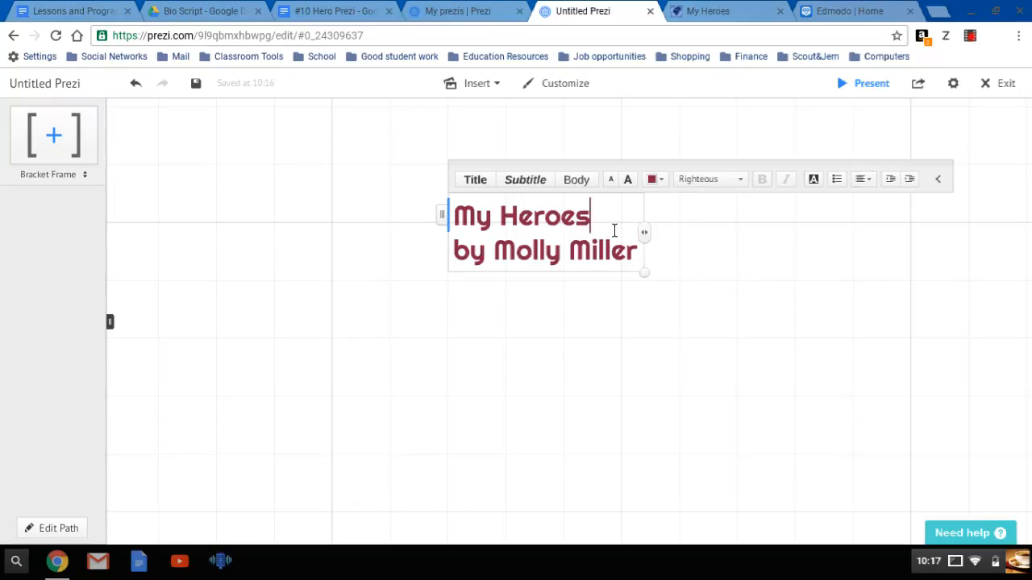
click(461, 219)
drag(485, 230, 646, 263)
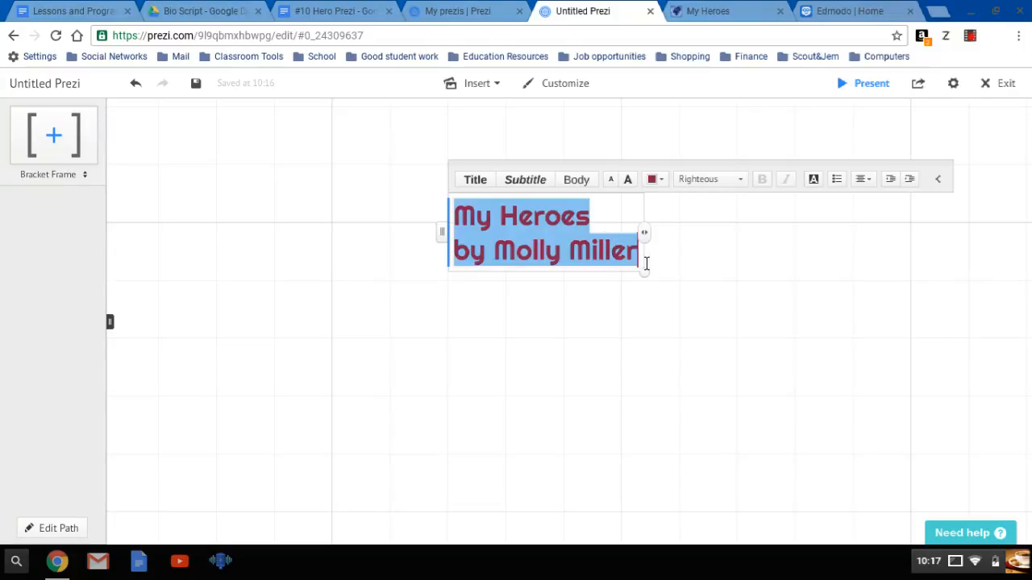
click(864, 183)
click(875, 161)
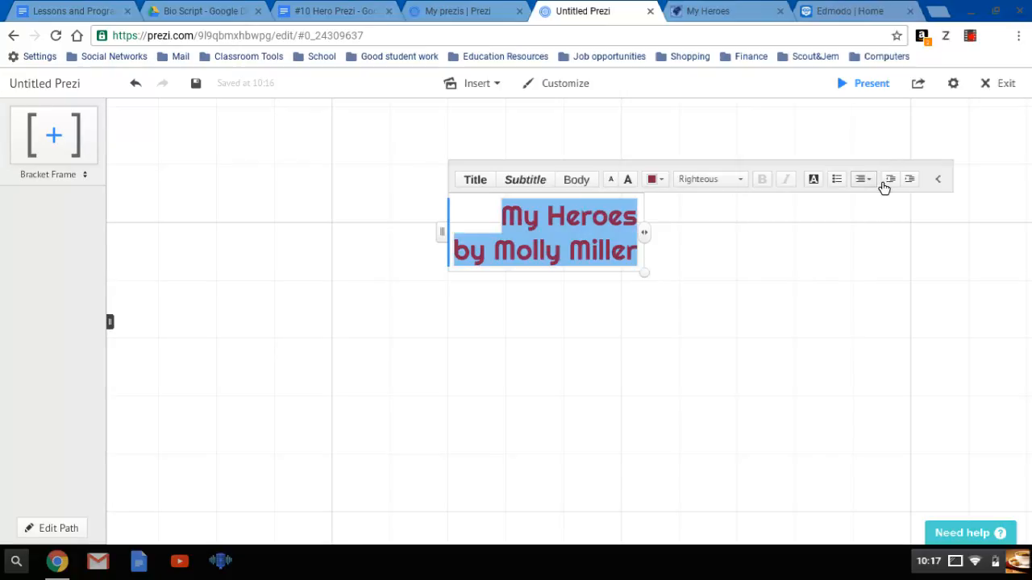
click(877, 182)
click(855, 158)
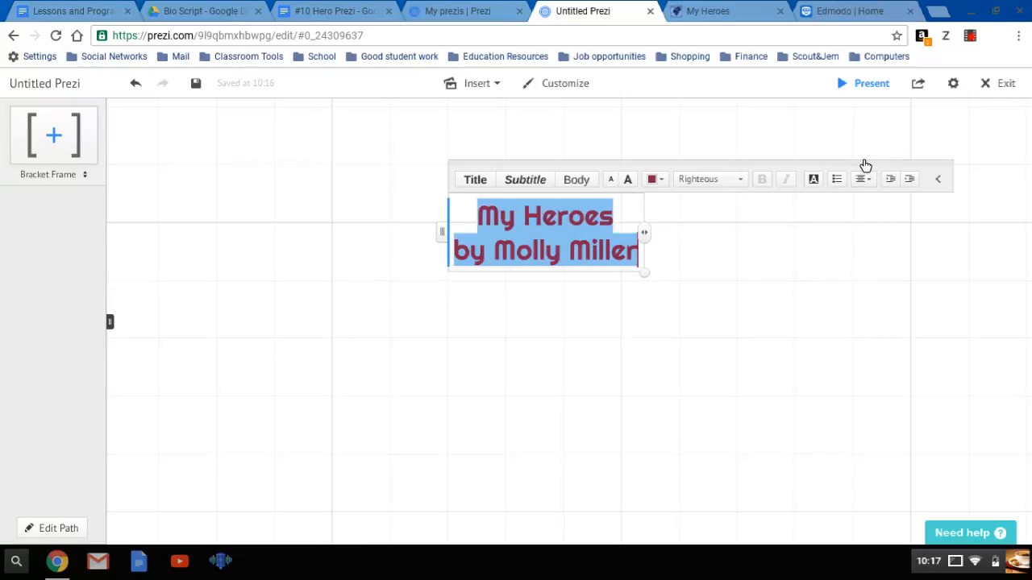
click(603, 312)
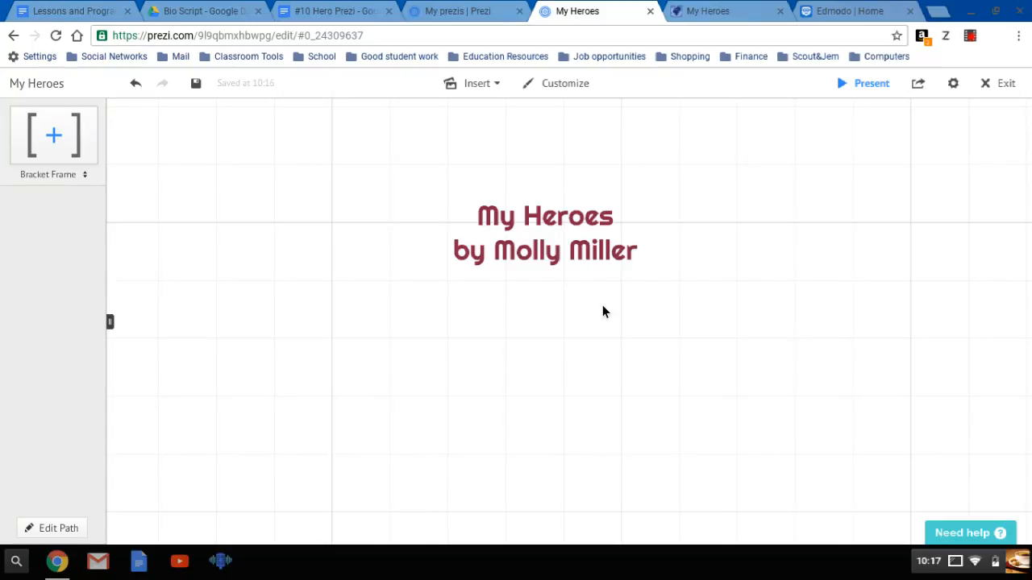
Switch to the My Heroes board in Padlet and review the Neil Armstrong post.
drag(772, 329, 691, 309)
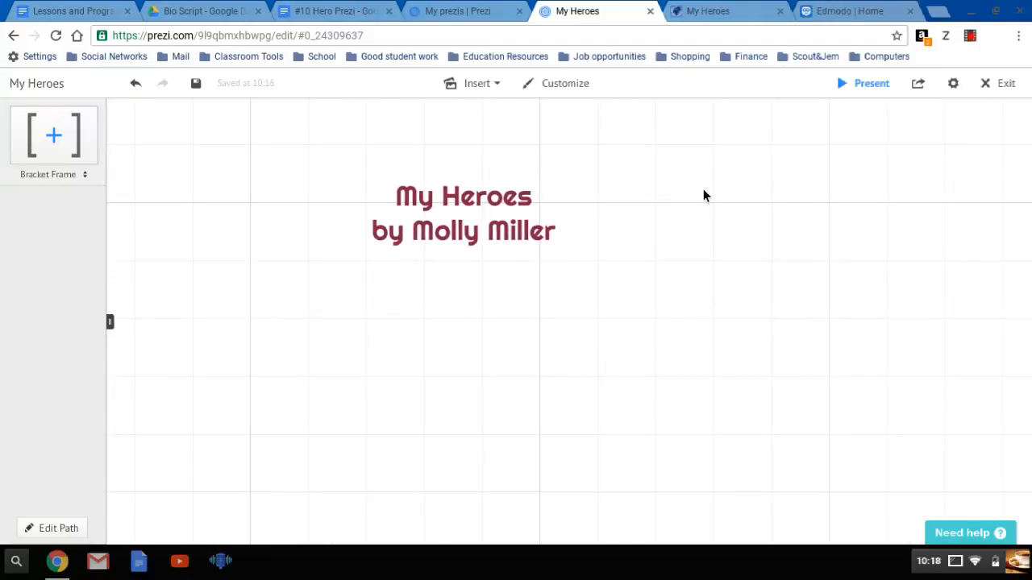
click(731, 15)
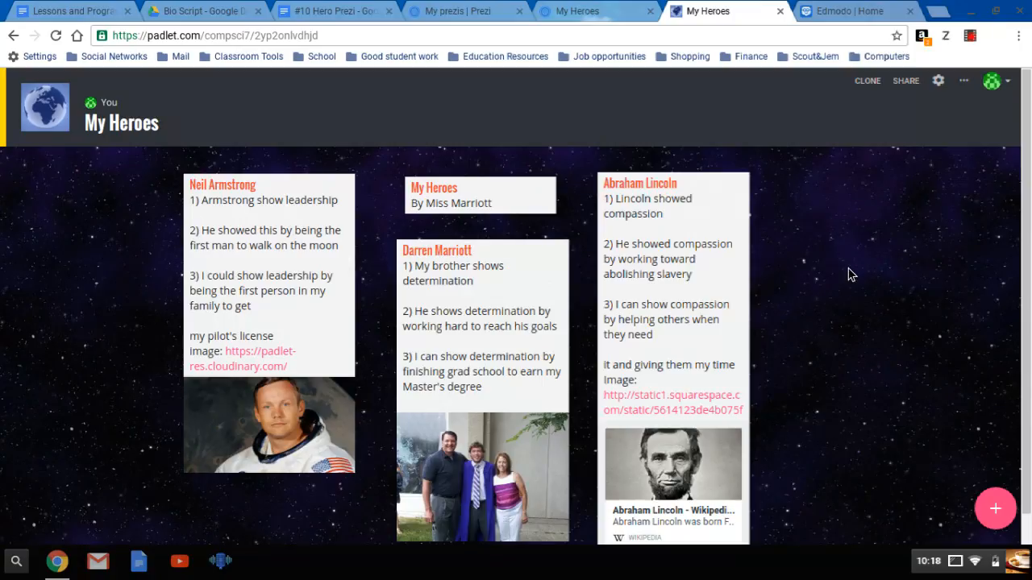
mouse_move(283, 299)
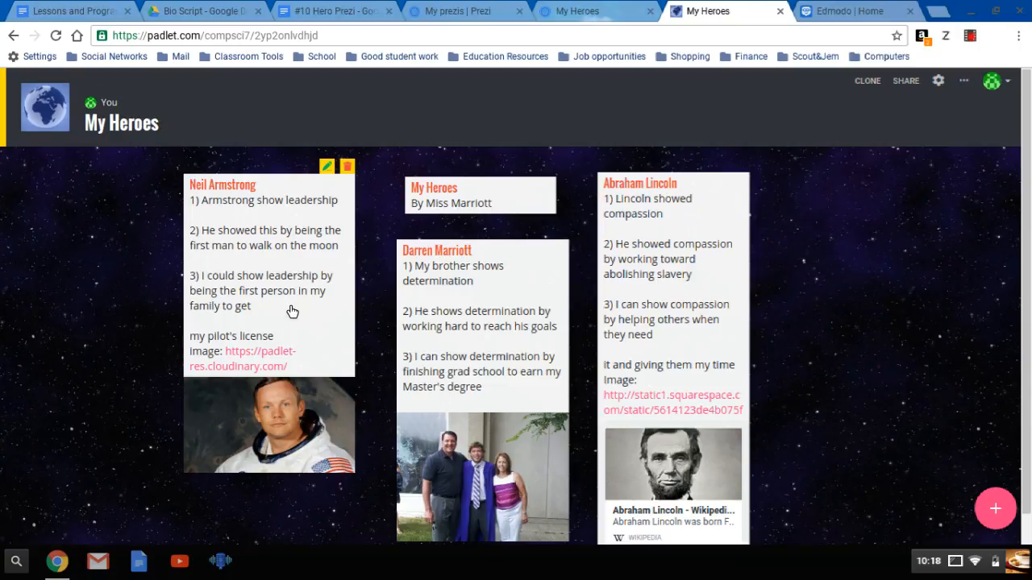
Switch back to the My Heroes Prezi and add the title-style text "Neil Armstrong" beside and below the main title.
click(591, 16)
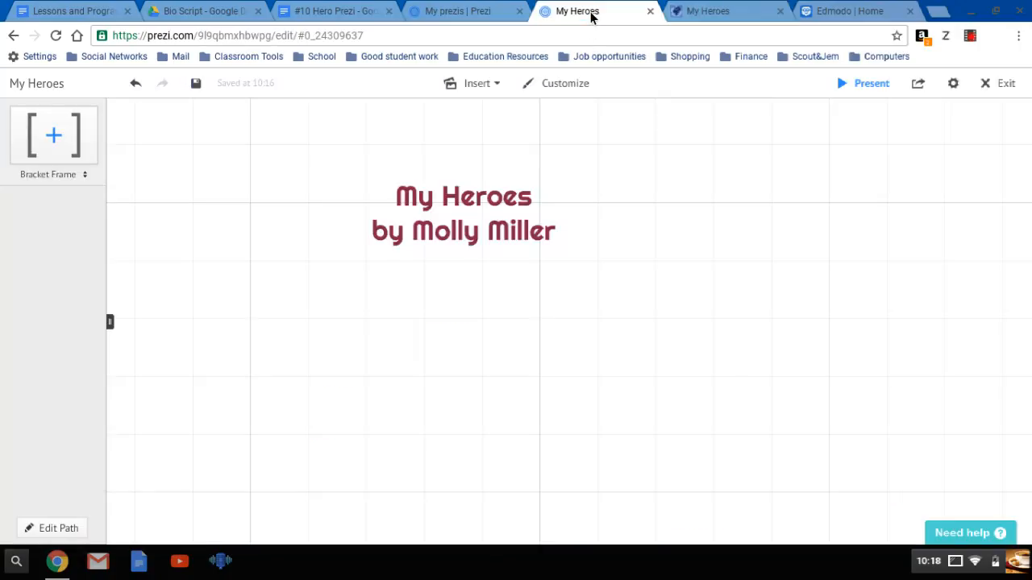
click(736, 307)
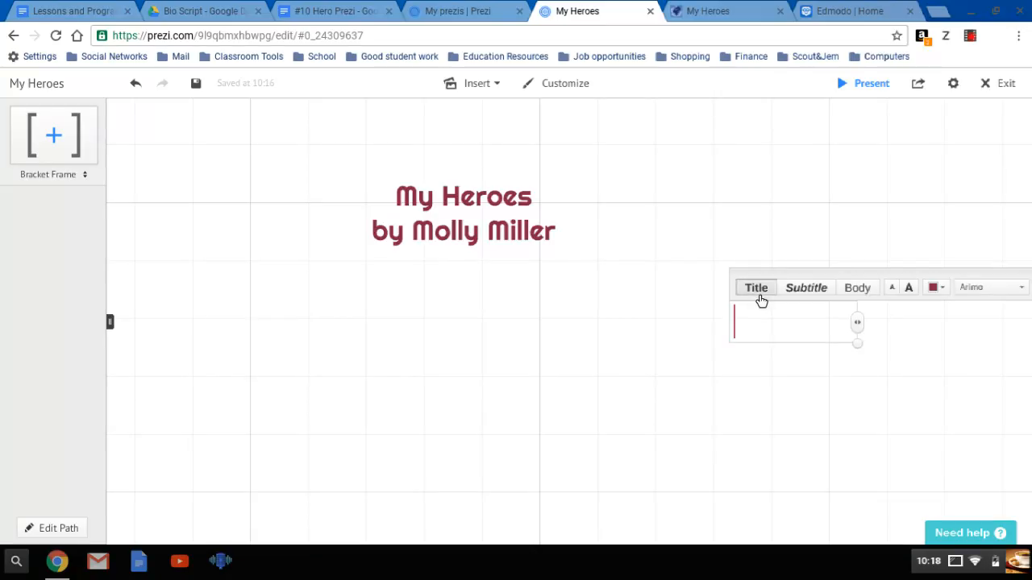
text(Neil Armstrong)
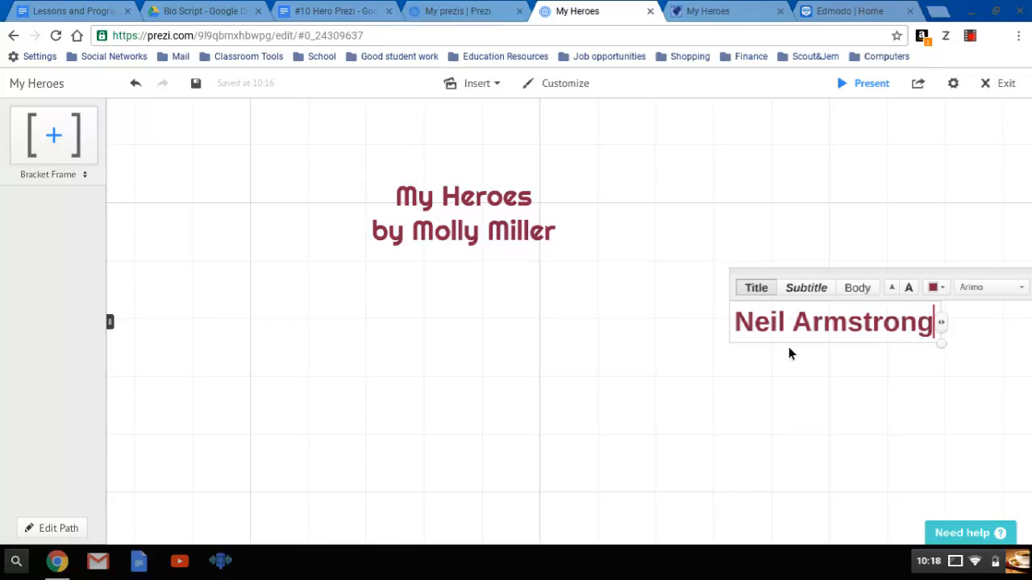
Misspell the new heading as "Neil Armstrng" and correct it with the spell-checker suggestion "Armstrong".
key(Left)
key(Left)
key(BackSpace)
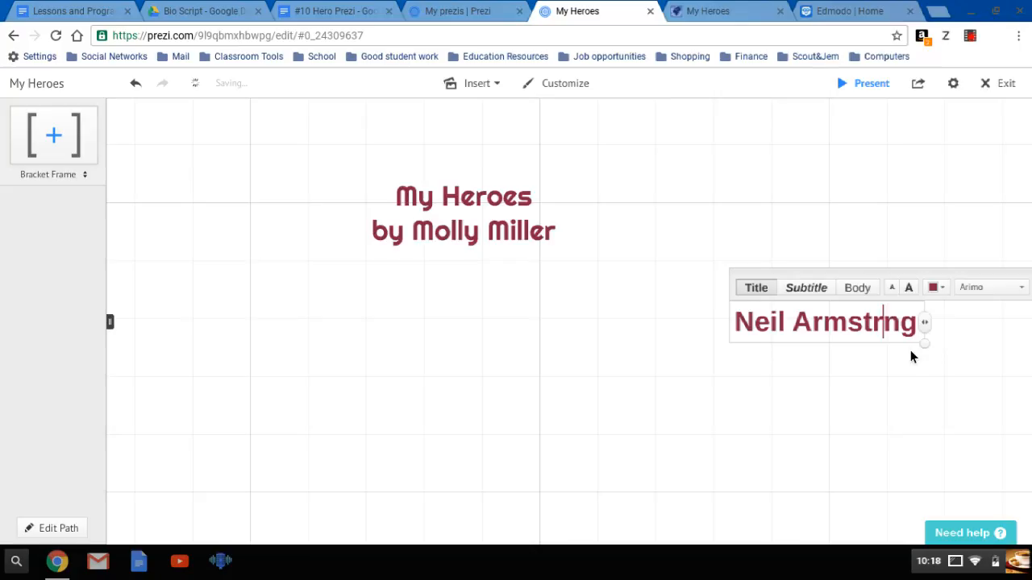
click(914, 361)
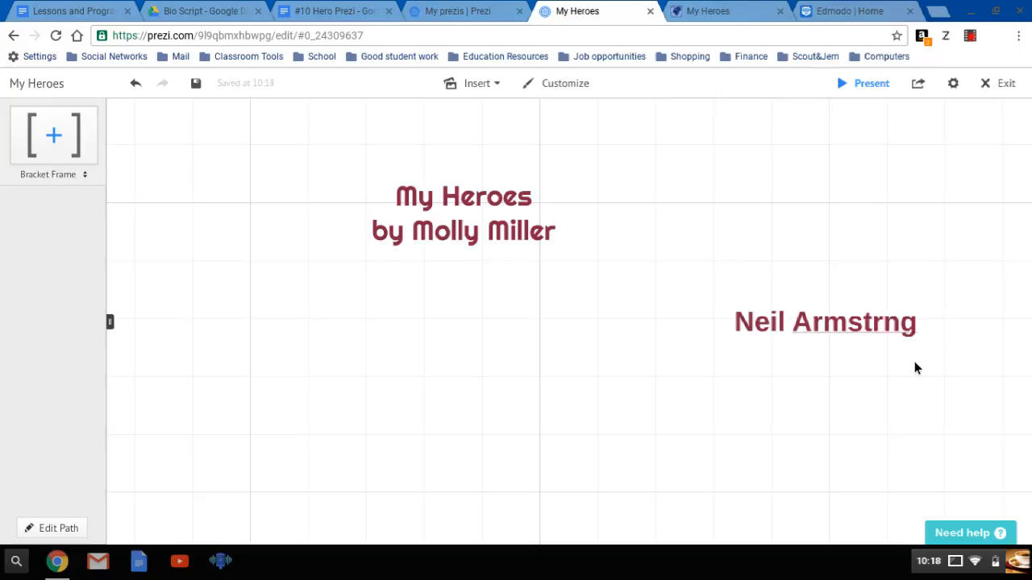
right_click(844, 332)
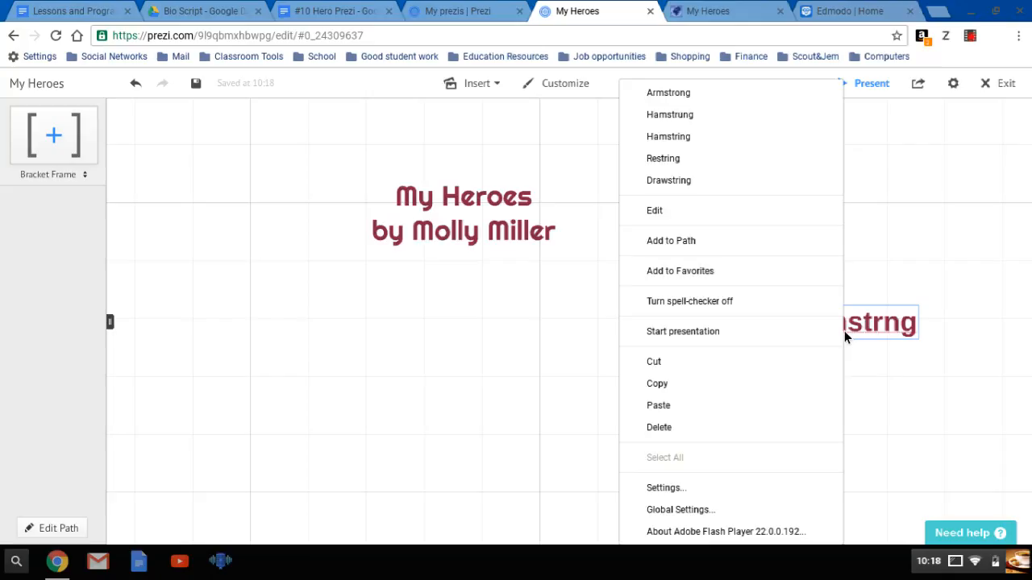
click(697, 100)
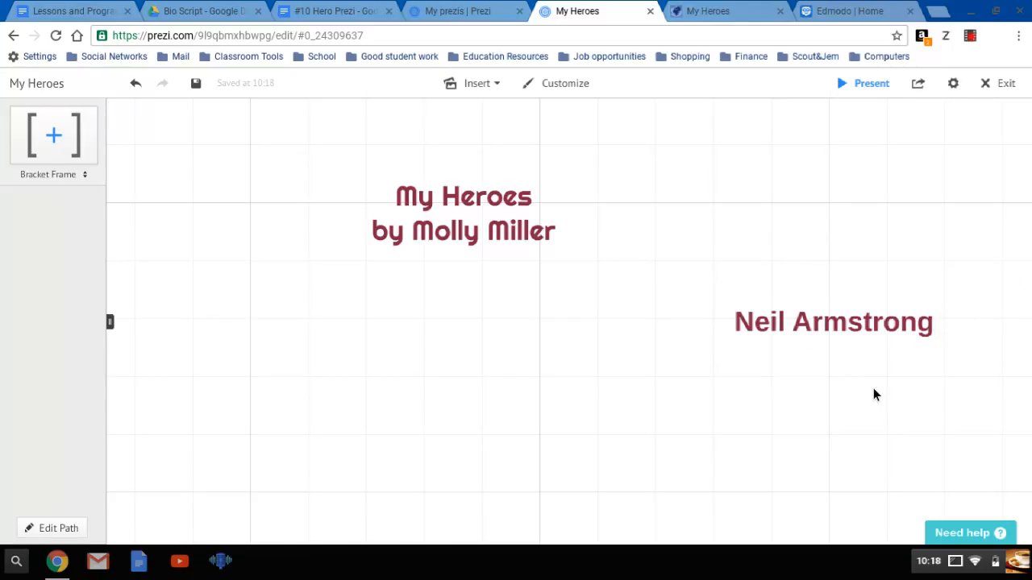
Start a new text box below the "Neil Armstrong" heading in the Body style.
drag(873, 388, 828, 341)
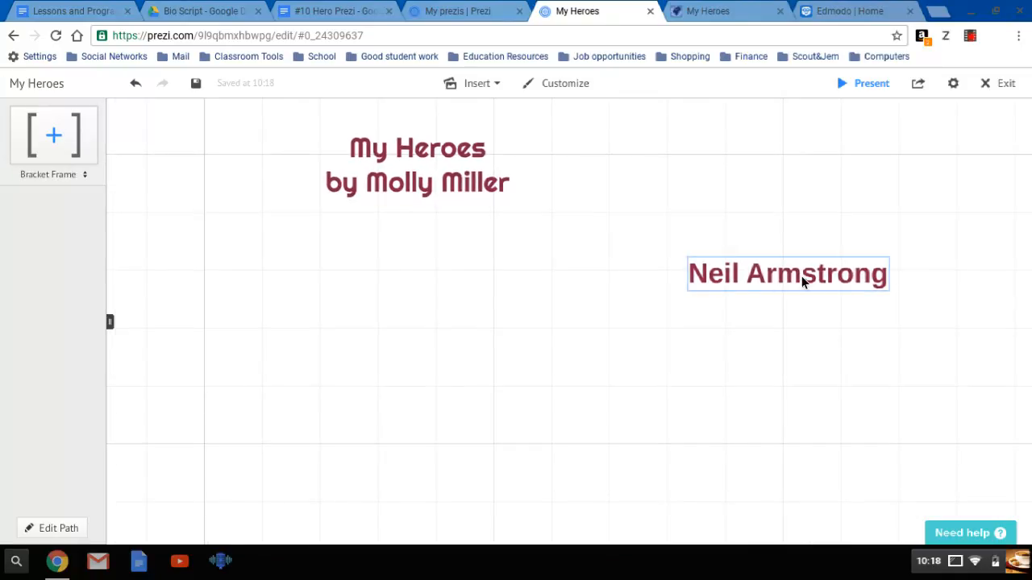
click(741, 344)
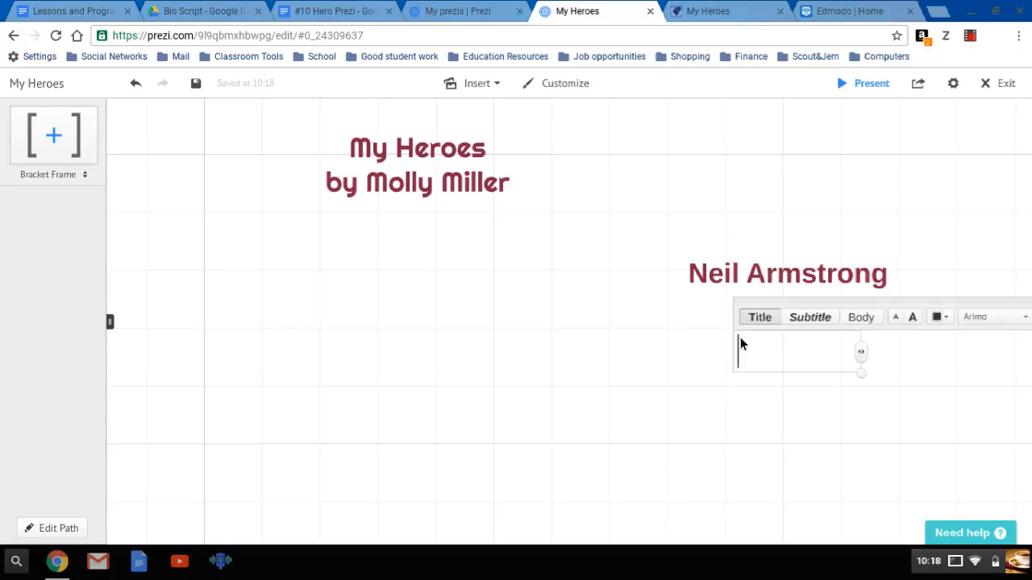
click(868, 321)
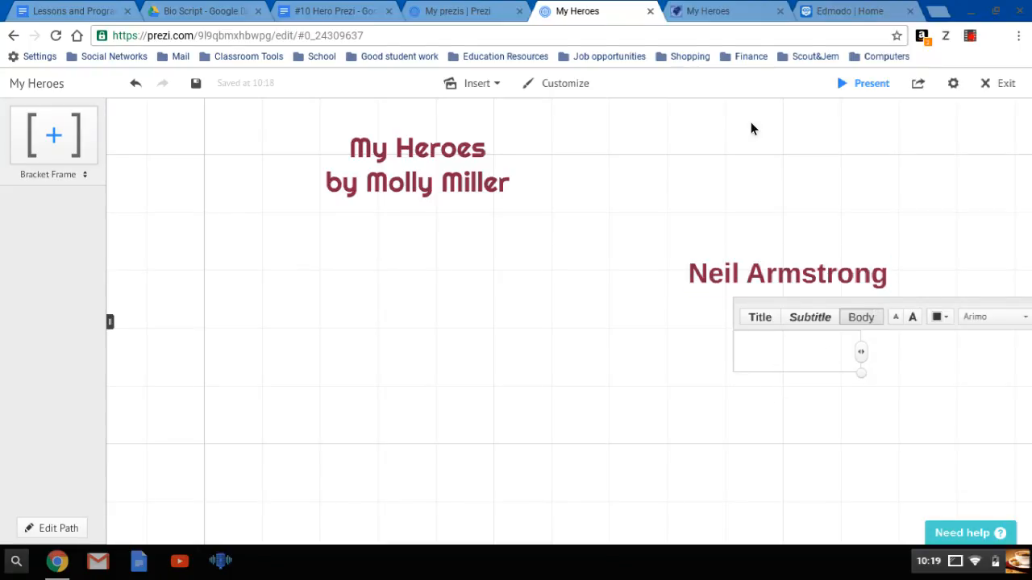
Copy the numbered points 1 to 3, ending at "family to get", from the Neil Armstrong post on the Padlet board.
click(723, 14)
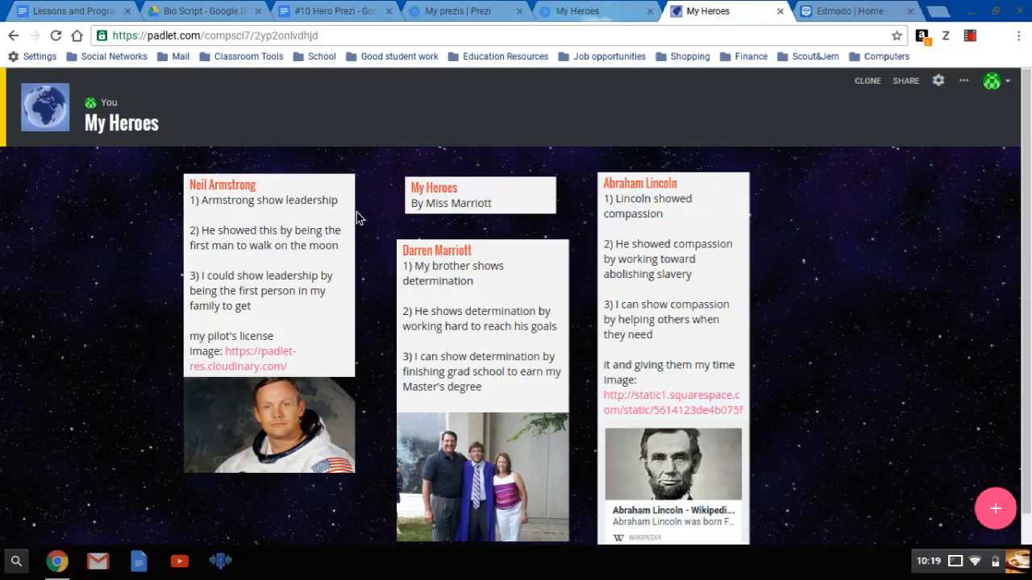
mouse_move(281, 269)
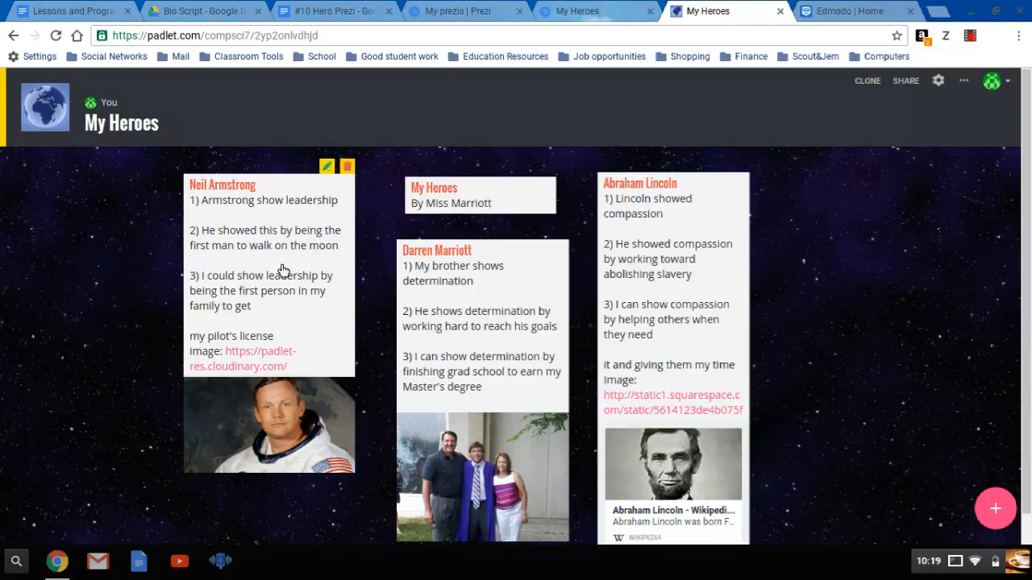
click(326, 167)
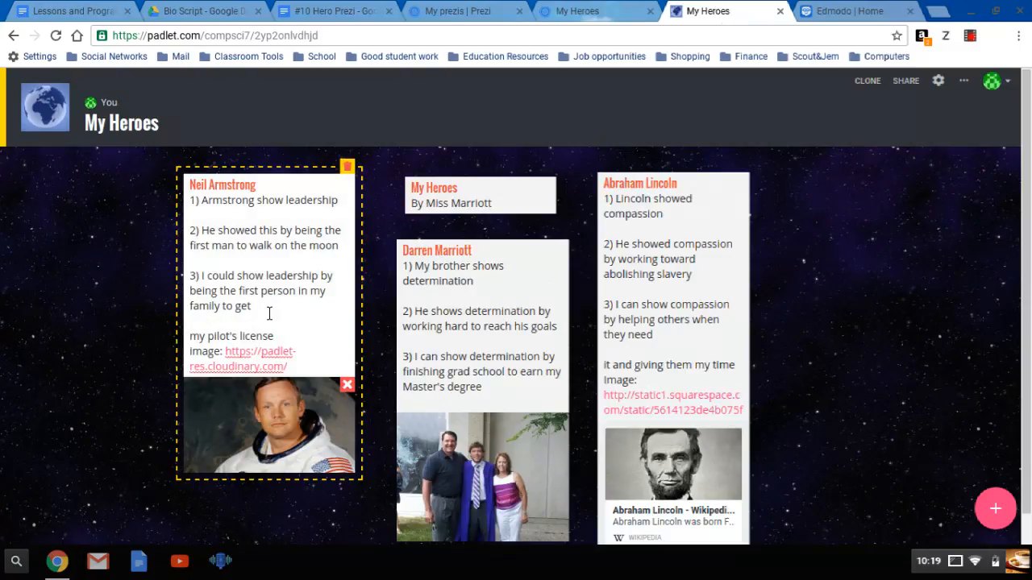
drag(272, 313, 193, 214)
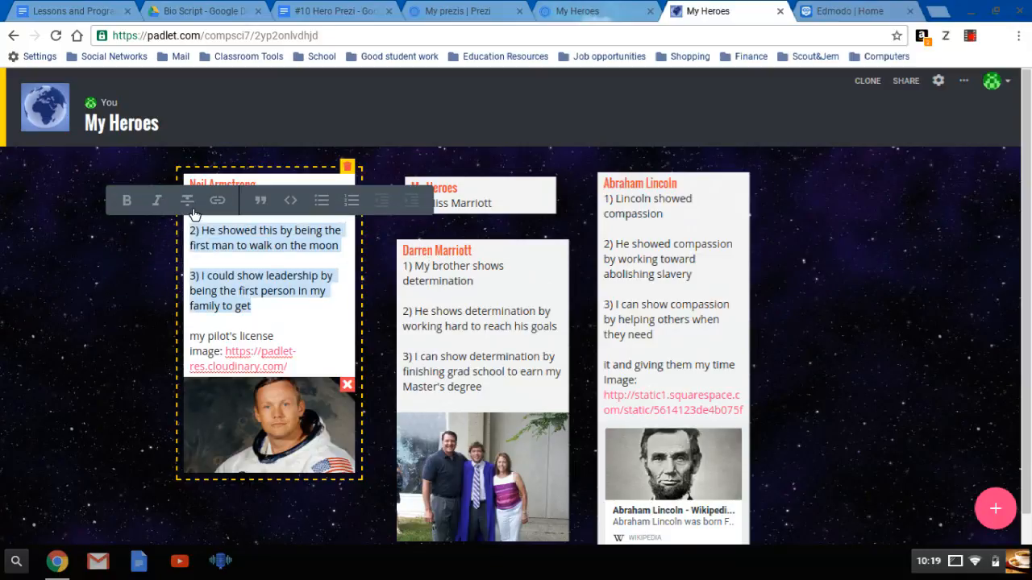
key(shift+Up)
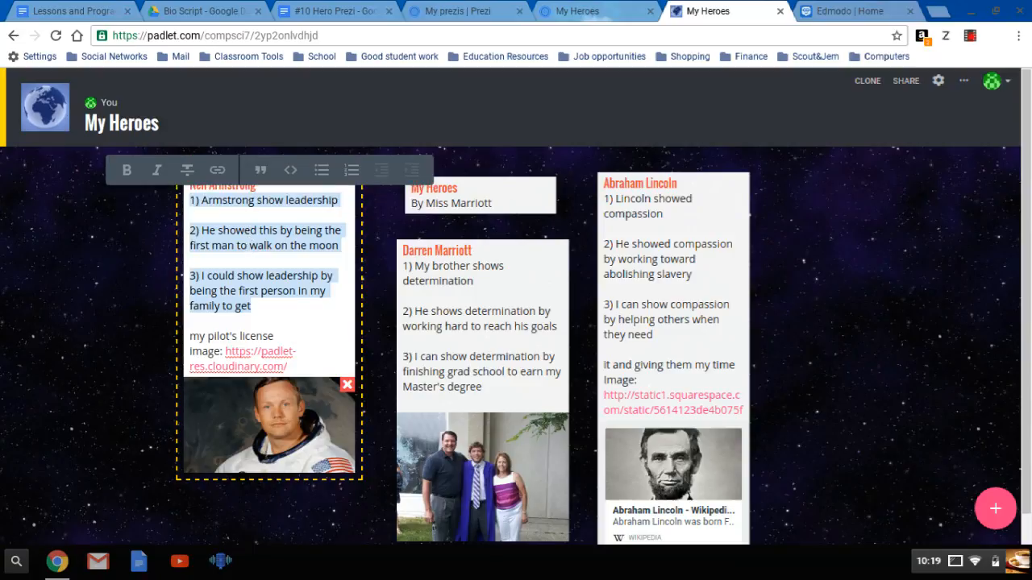
right_click(302, 245)
click(332, 271)
Return to the Prezi and paste the copied leadership points into the empty body text box under "Neil Armstrong".
click(587, 11)
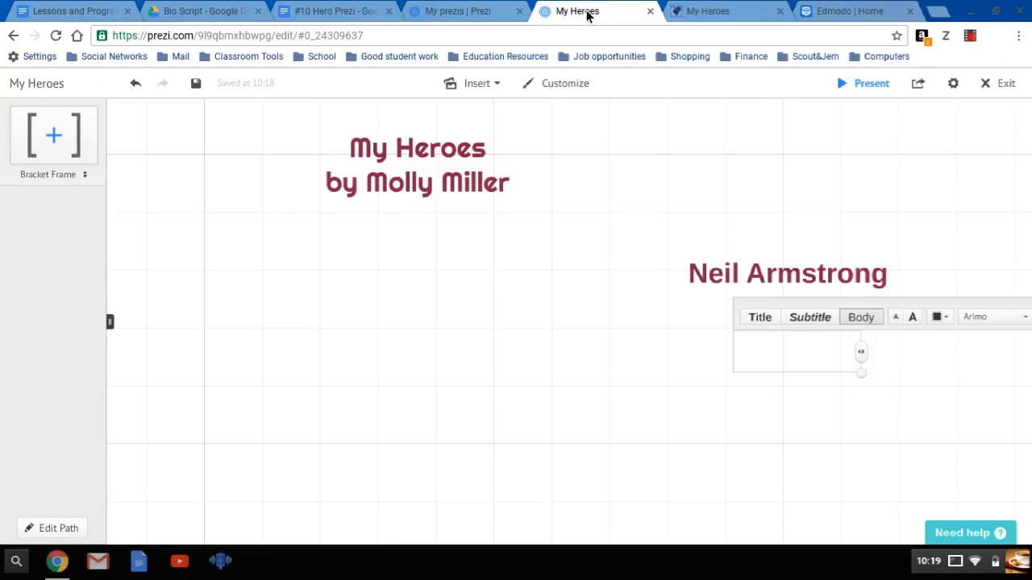
right_click(770, 344)
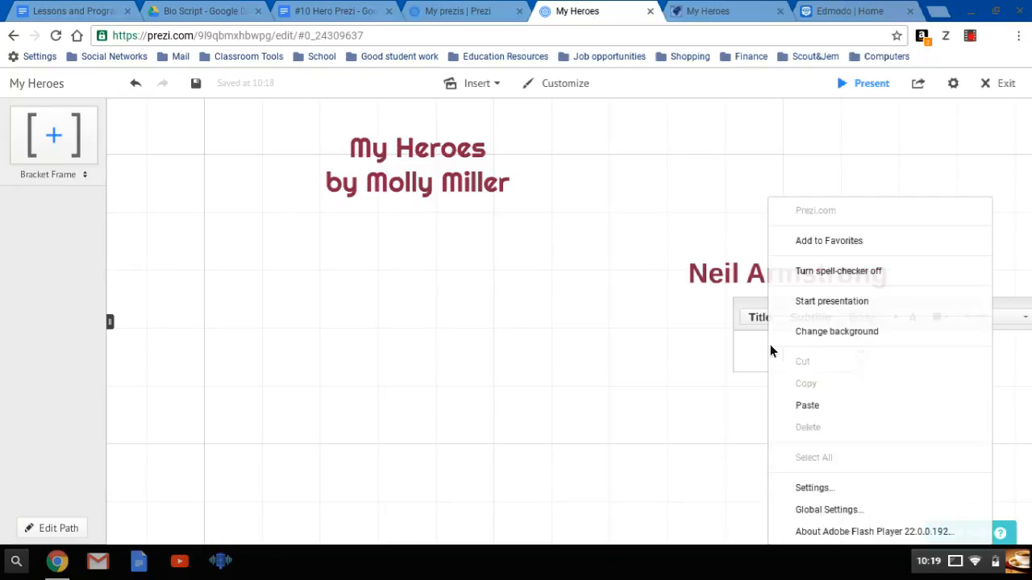
click(806, 406)
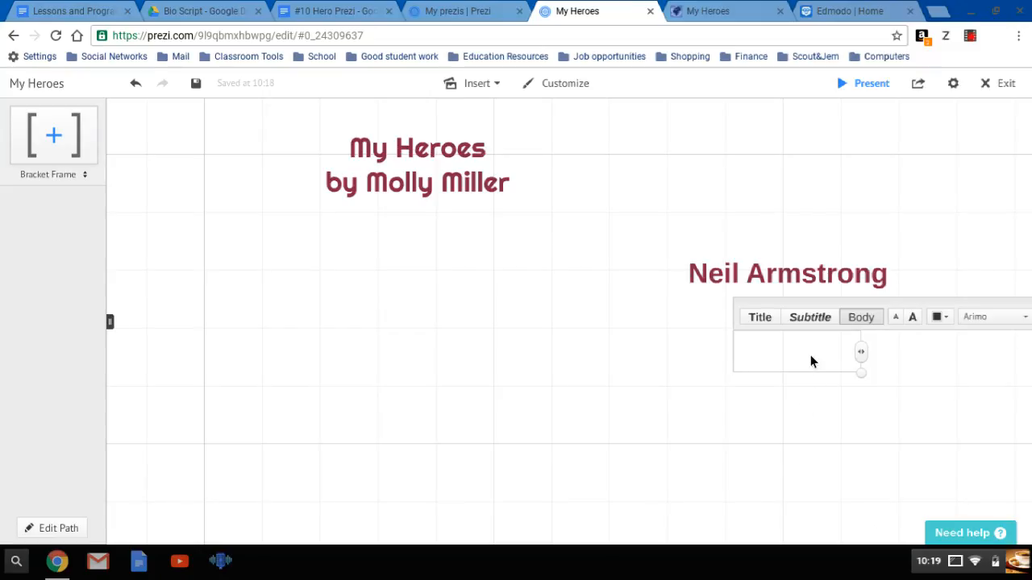
key(ctrl+v)
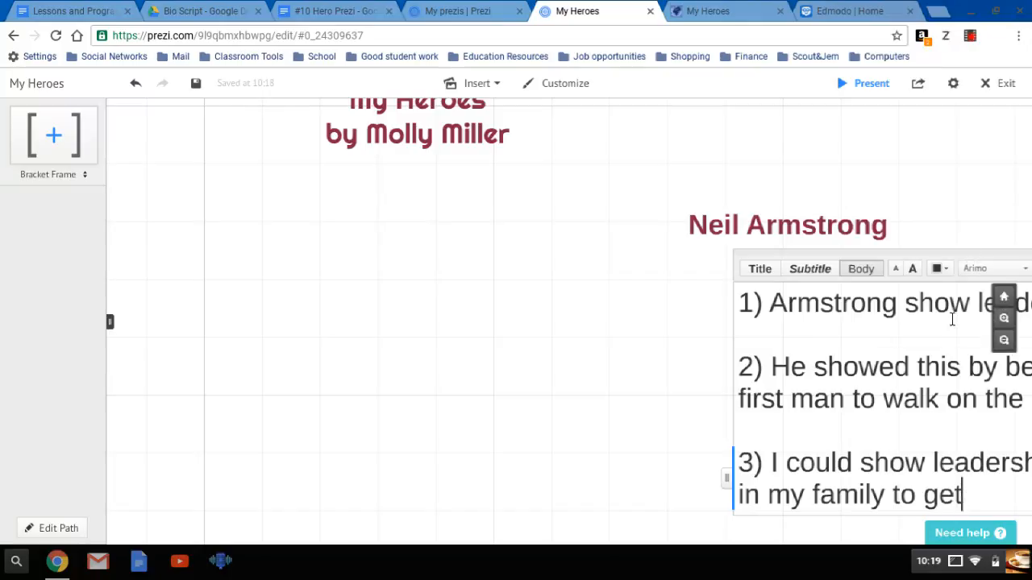
Scale the pasted body text down to about two-thirds of its size and finish editing it.
click(943, 365)
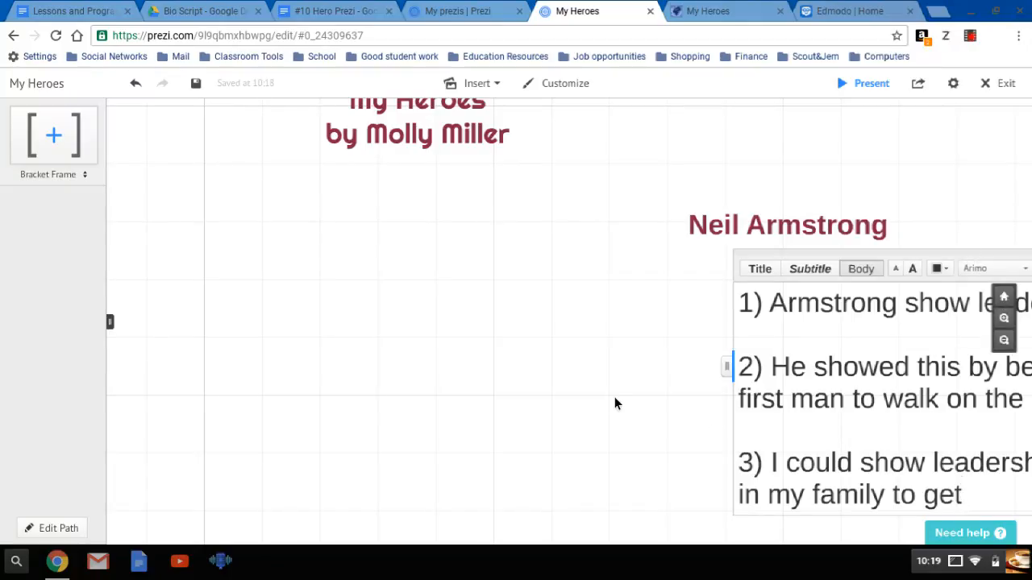
drag(629, 347, 221, 272)
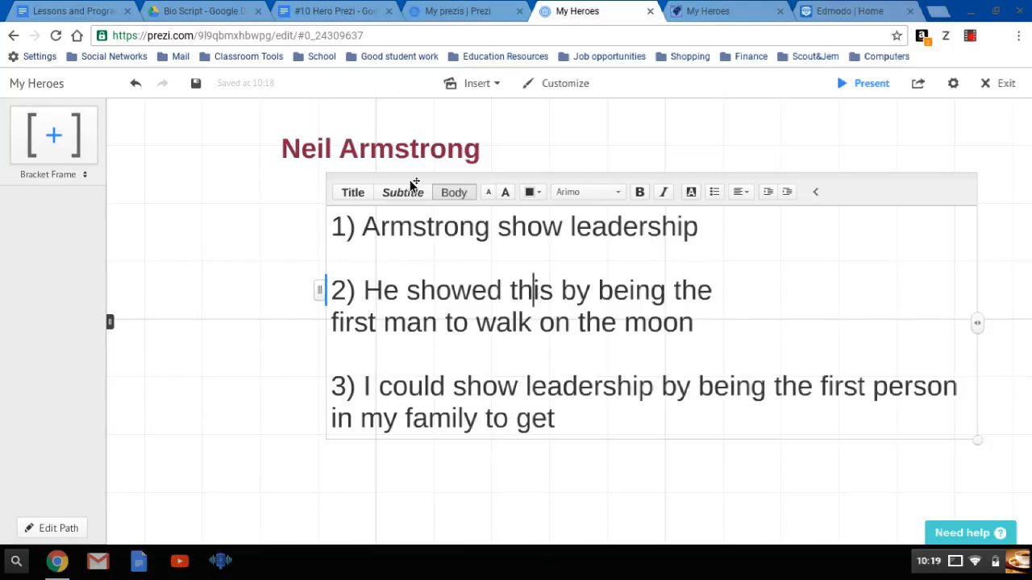
scroll(590, 416, up, 2)
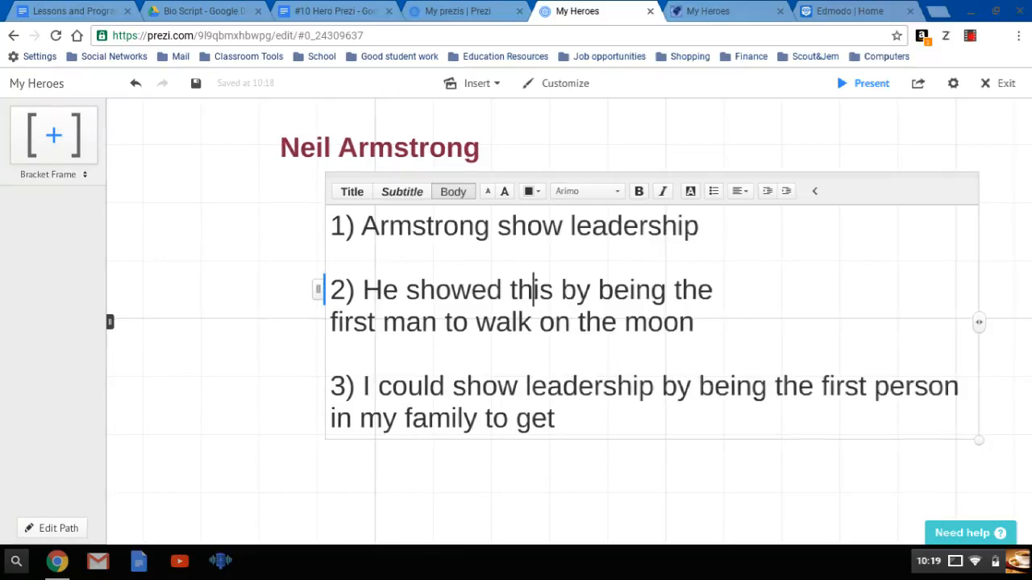
scroll(579, 413, down, 3)
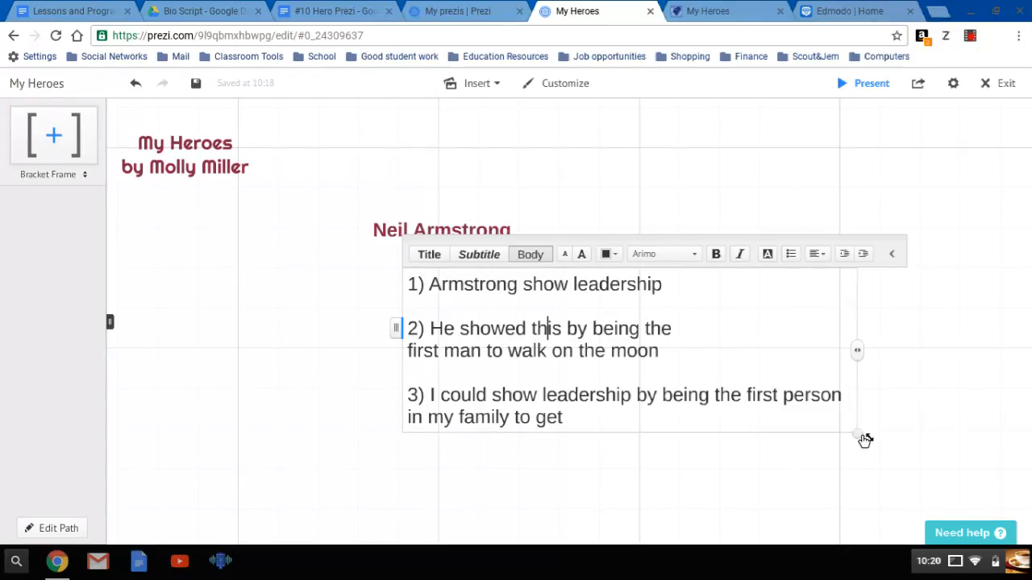
drag(865, 439, 702, 382)
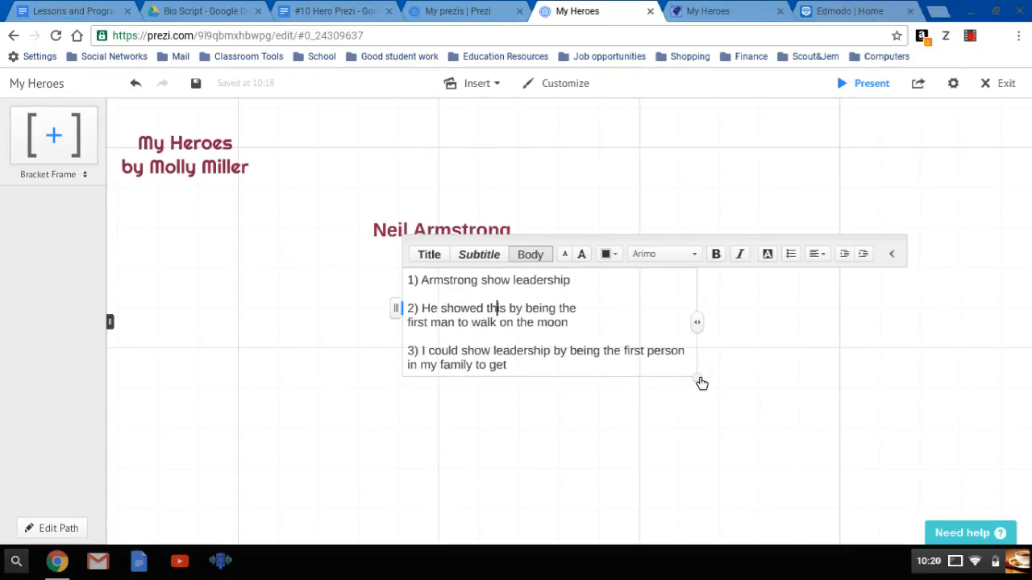
click(588, 407)
Move the body text left and slightly up so it sits centred under the "Neil Armstrong" heading, and deselect it.
click(540, 326)
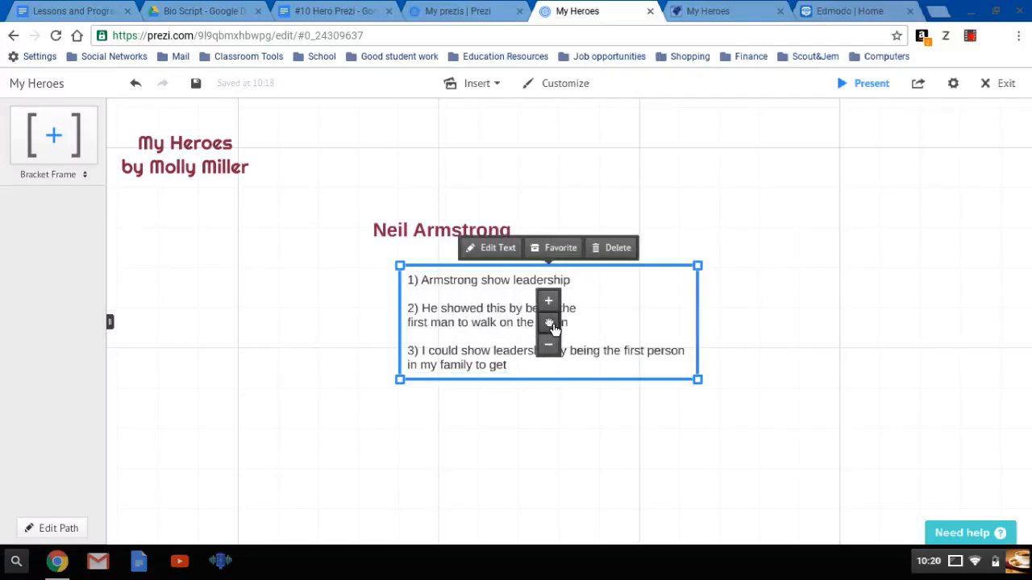
drag(556, 325, 471, 320)
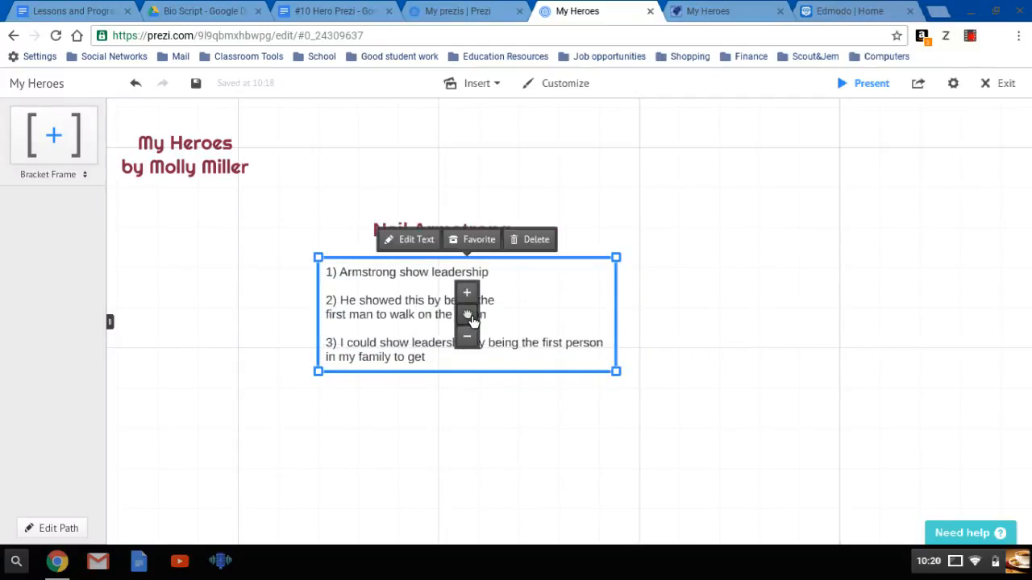
click(506, 438)
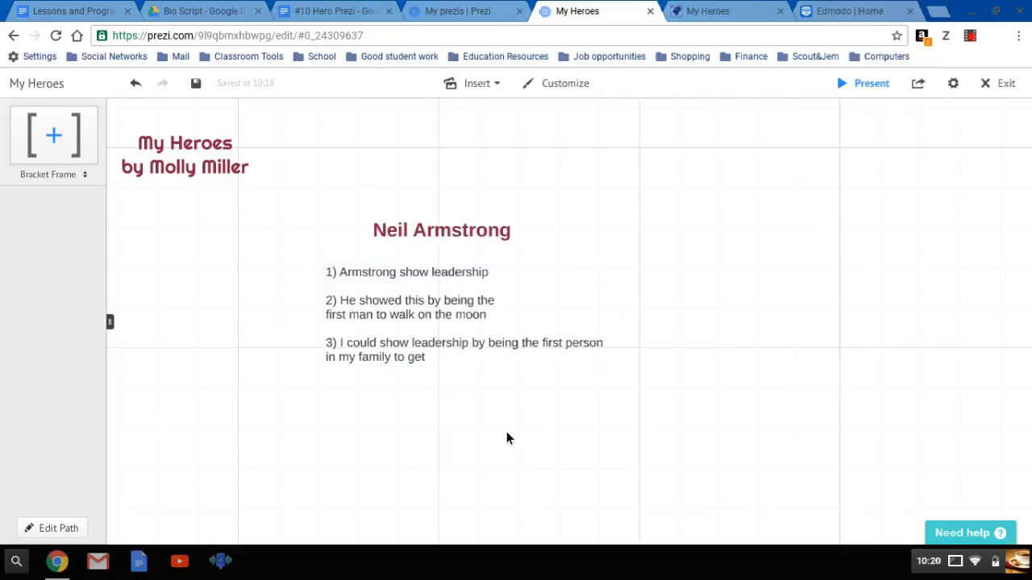